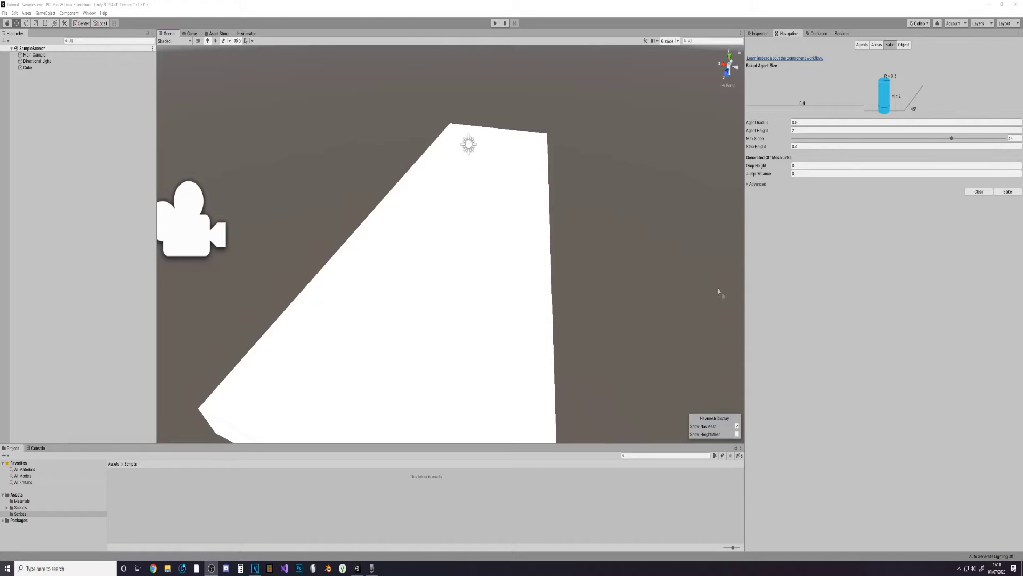
Step: Select the floor Cube and mark it Static, including Navigation Static, in the Inspector
{"action": "left_click", "coordinate": [534, 262]}
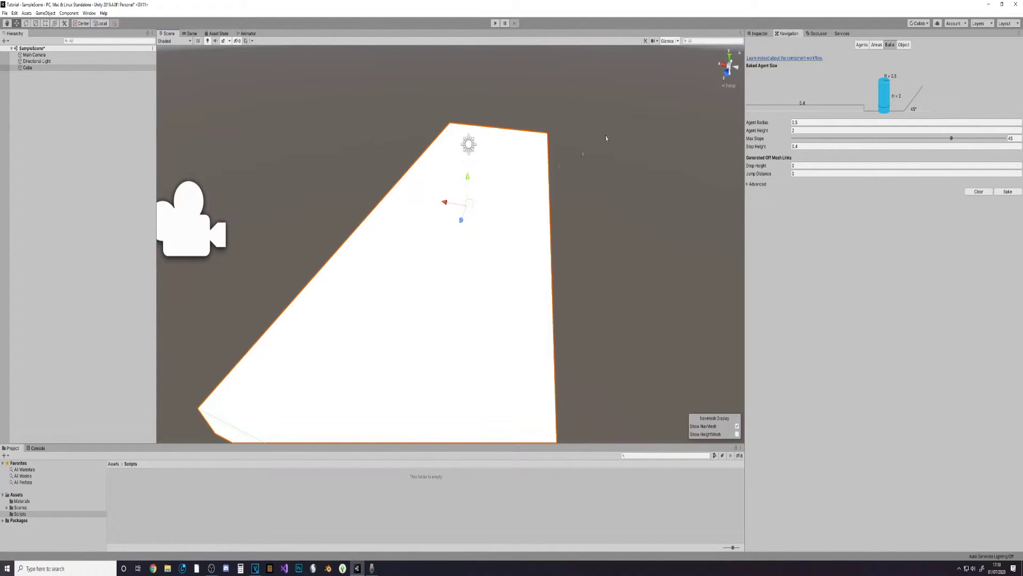
{"action": "left_click", "coordinate": [769, 34]}
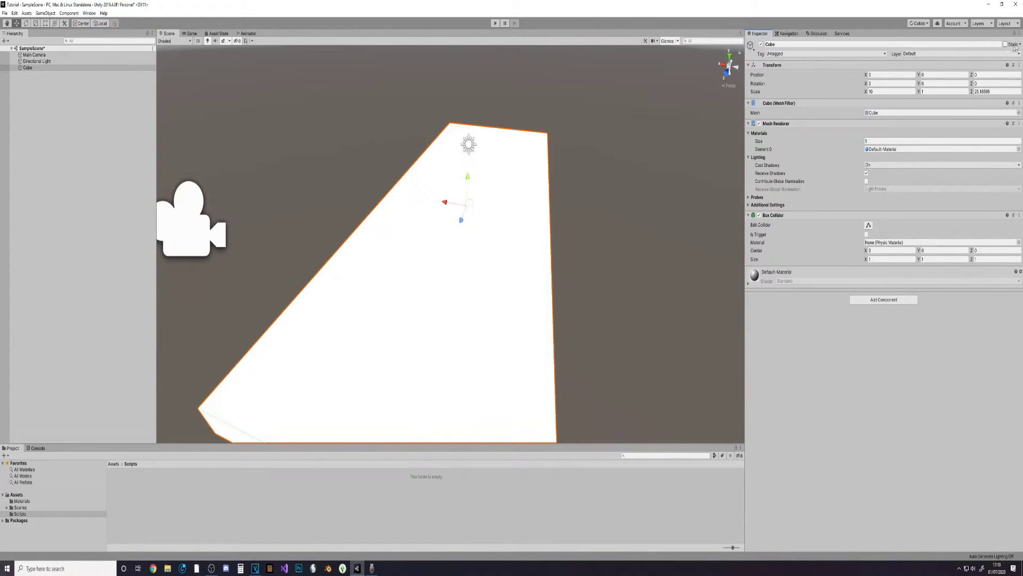
{"action": "left_click", "coordinate": [1006, 44]}
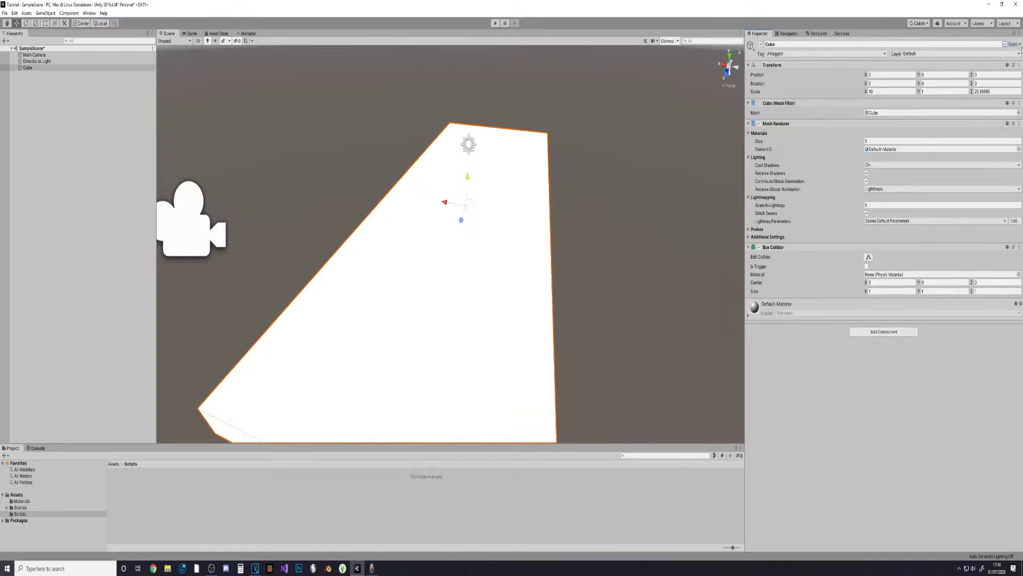
{"action": "left_click", "coordinate": [1021, 46]}
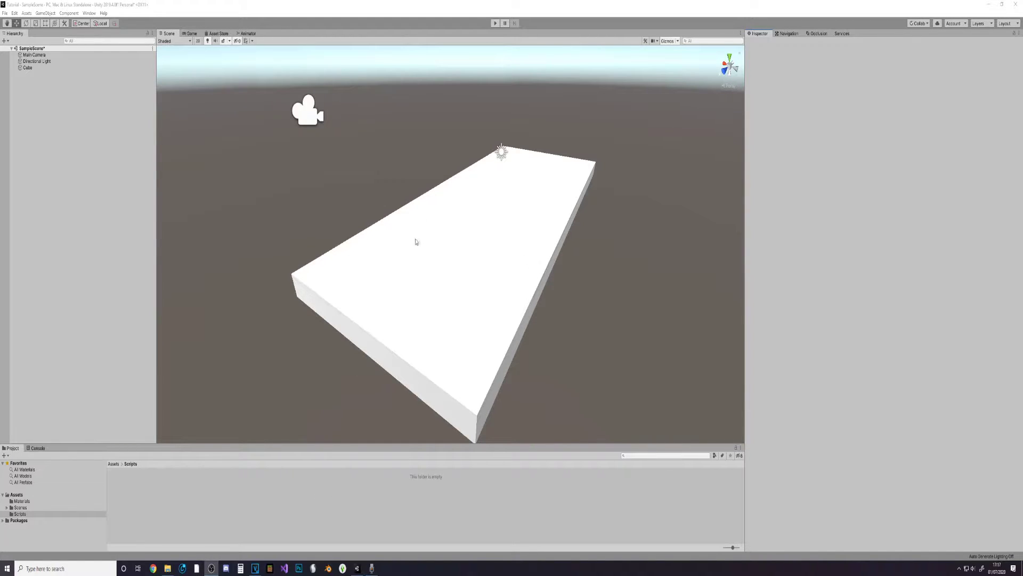
Step: Bake the NavMesh onto the floor from the Navigation window, then inspect it up close
{"action": "left_click", "coordinate": [89, 13]}
{"action": "mouse_move", "coordinate": [120, 158]}
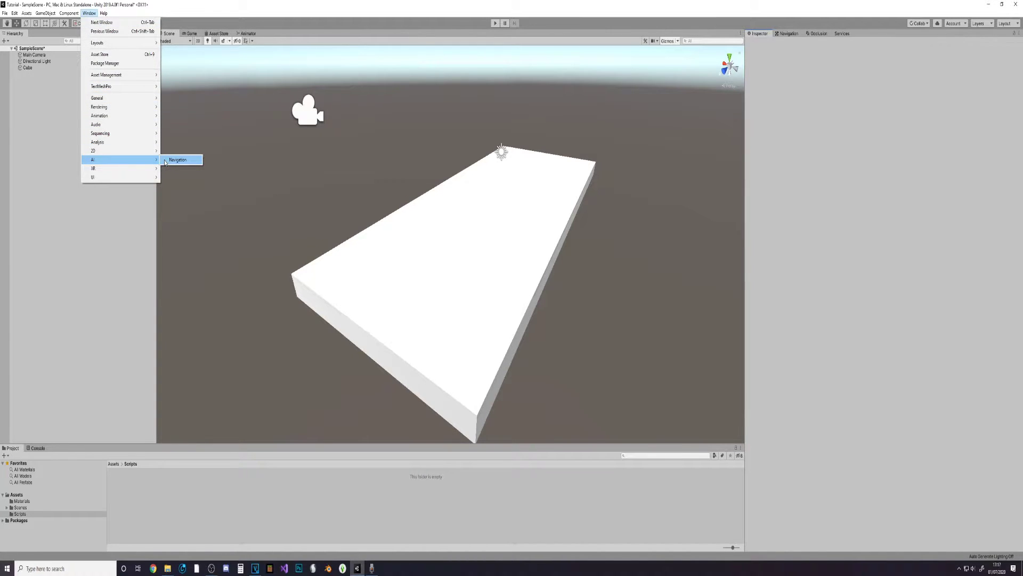
{"action": "left_click", "coordinate": [166, 162]}
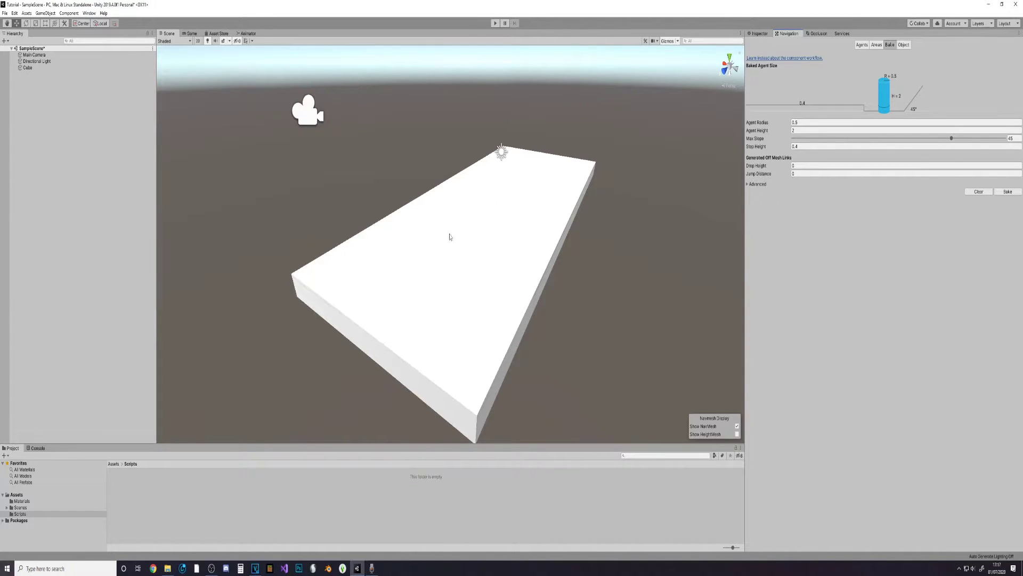
{"action": "left_click", "coordinate": [1008, 191]}
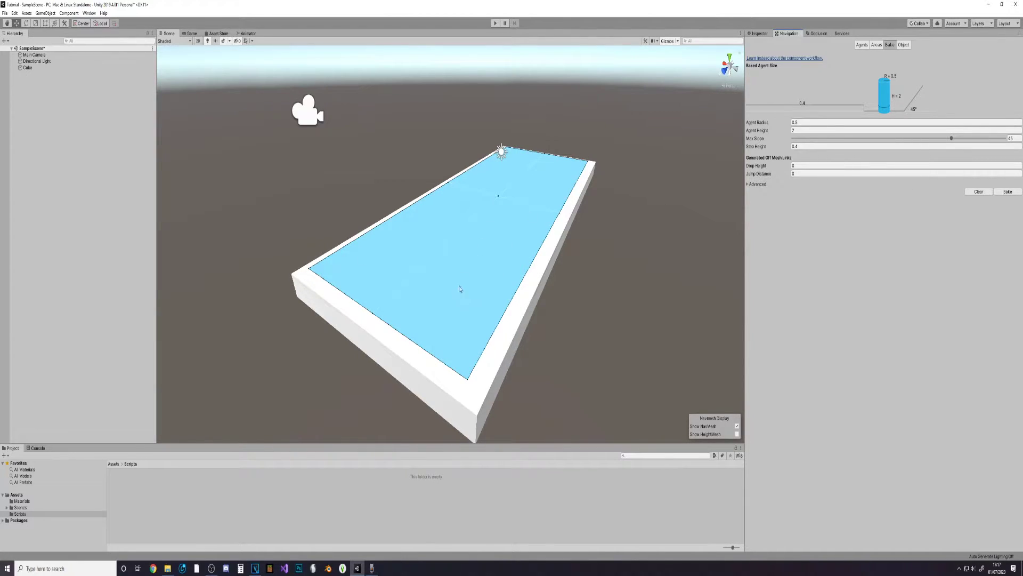
{"action": "mouse_move", "coordinate": [485, 210]}
{"action": "right_mouse_down"}
{"action": "mouse_move", "coordinate": [427, 303]}
{"action": "mouse_move", "coordinate": [437, 178]}
{"action": "right_mouse_up"}
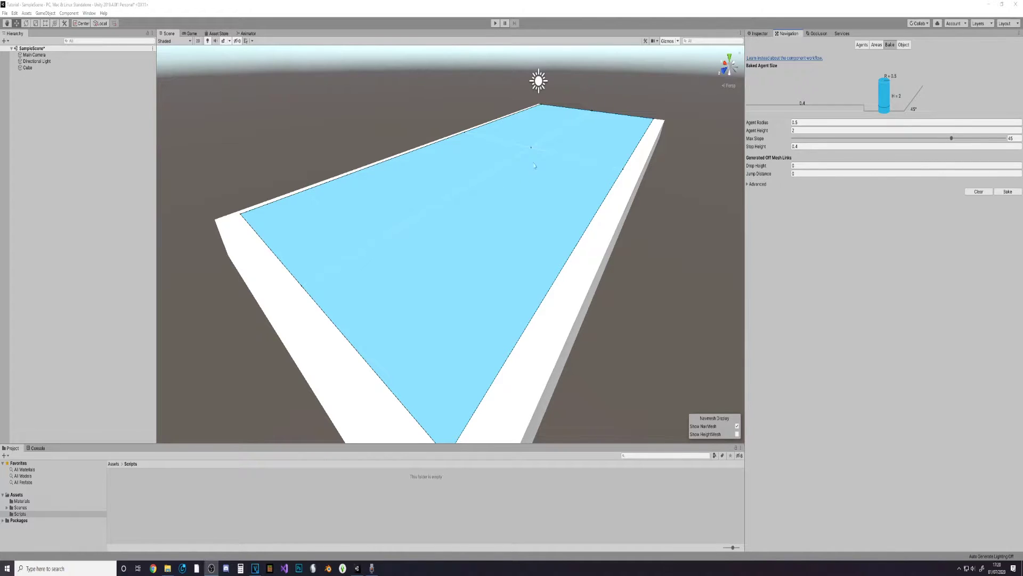
Step: Return to the Inspector and create a new 3D Capsule in the scene
{"action": "left_click", "coordinate": [759, 34]}
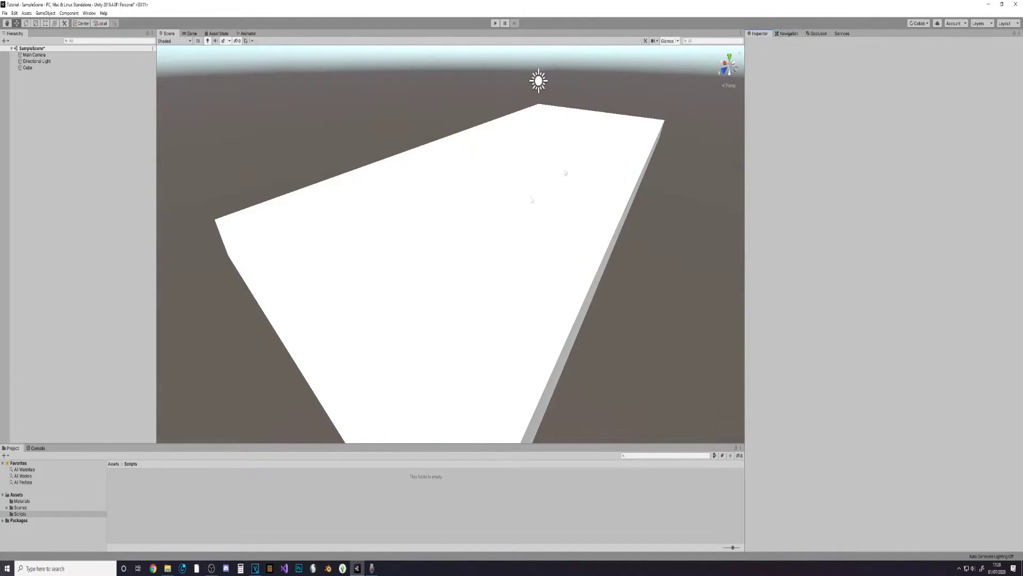
{"action": "left_click", "coordinate": [786, 33]}
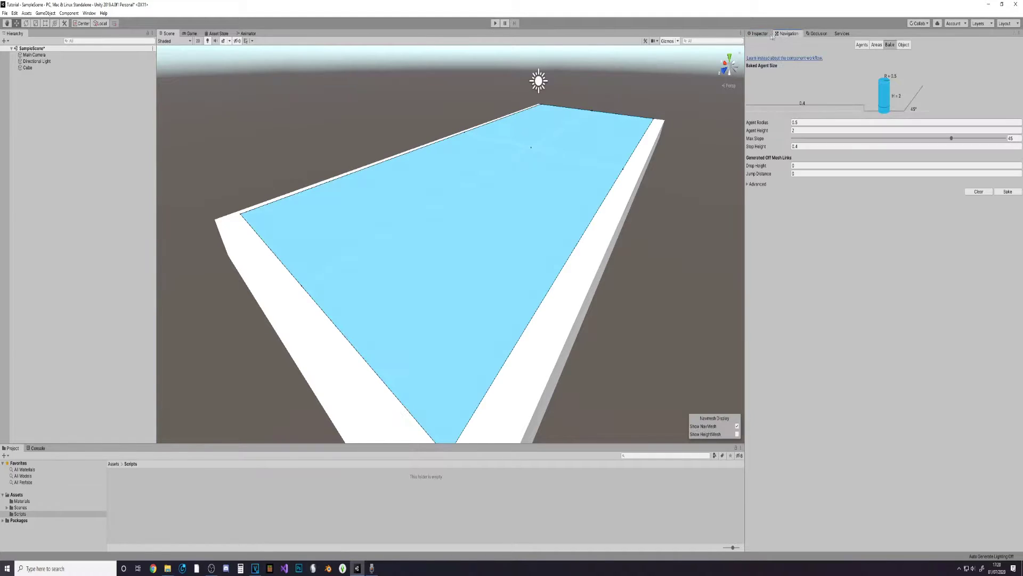
{"action": "left_click", "coordinate": [768, 33]}
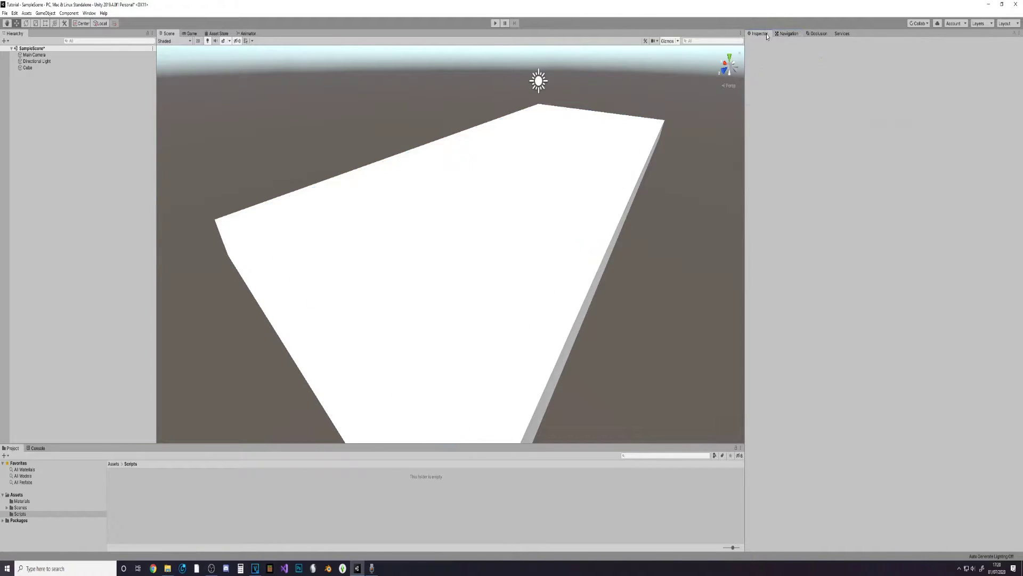
{"action": "scroll", "coordinate": [542, 171], "scroll_direction": "down", "scroll_amount": 2}
{"action": "scroll", "coordinate": [487, 183], "scroll_direction": "up", "scroll_amount": 3}
{"action": "left_click", "coordinate": [52, 14]}
{"action": "mouse_move", "coordinate": [53, 40]}
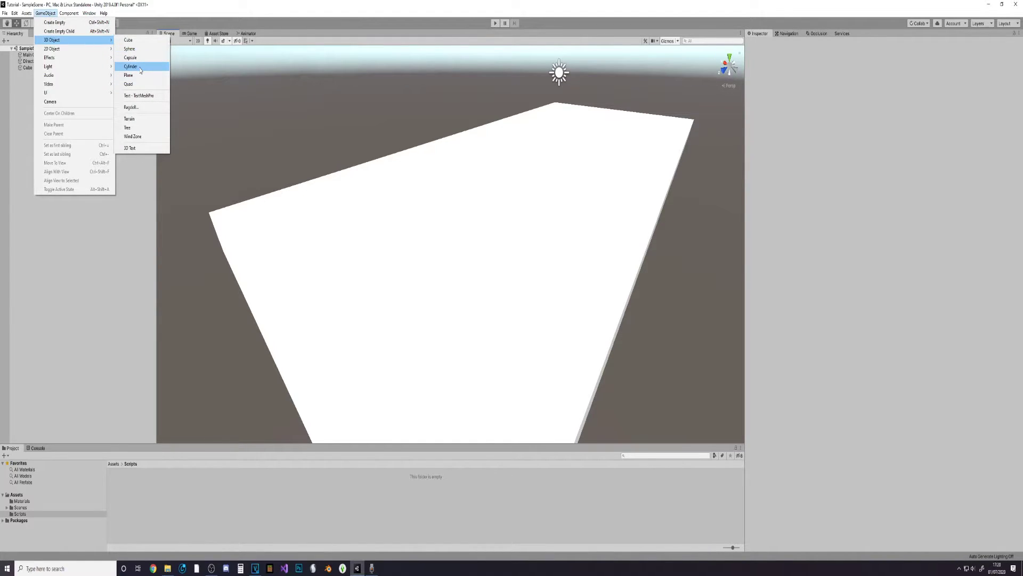
{"action": "left_click", "coordinate": [130, 58]}
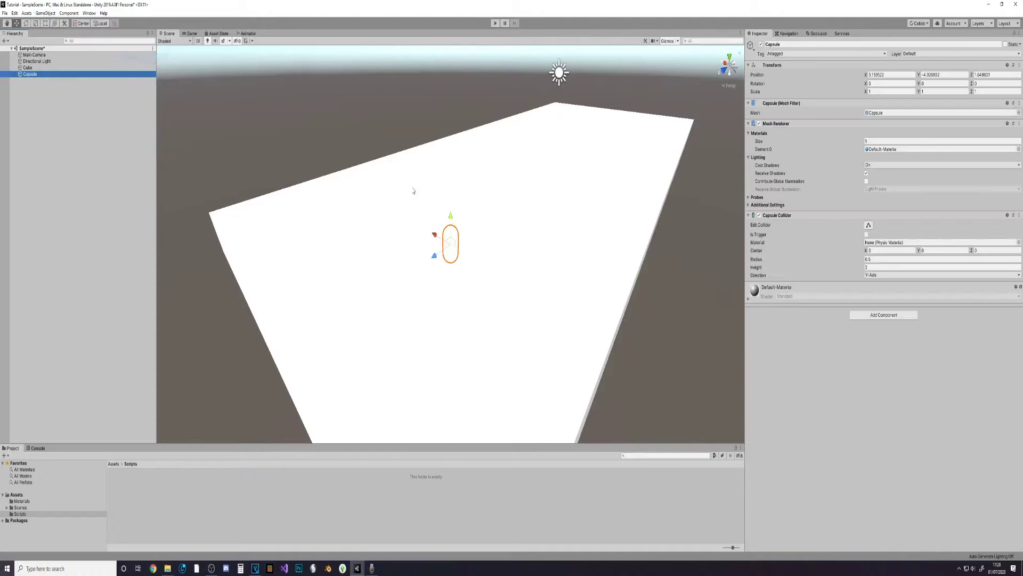
Step: Position the capsule standing in the centre of the floor platform
{"action": "mouse_move", "coordinate": [450, 207]}
{"action": "left_mouse_down"}
{"action": "mouse_move", "coordinate": [481, 107]}
{"action": "mouse_move", "coordinate": [297, 133]}
{"action": "left_mouse_up"}
{"action": "key", "text": "f"}
{"action": "left_click_drag", "start_coordinate": [384, 167], "coordinate": [375, 256], "text": "alt"}
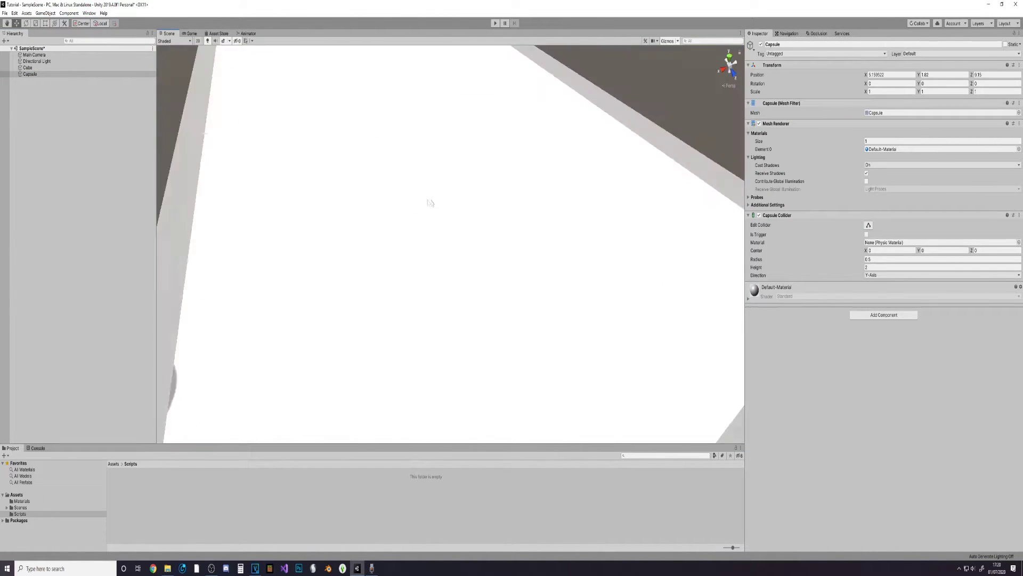
{"action": "mouse_move", "coordinate": [284, 308]}
{"action": "left_mouse_down"}
{"action": "mouse_move", "coordinate": [506, 274]}
{"action": "mouse_move", "coordinate": [388, 168]}
{"action": "left_mouse_up"}
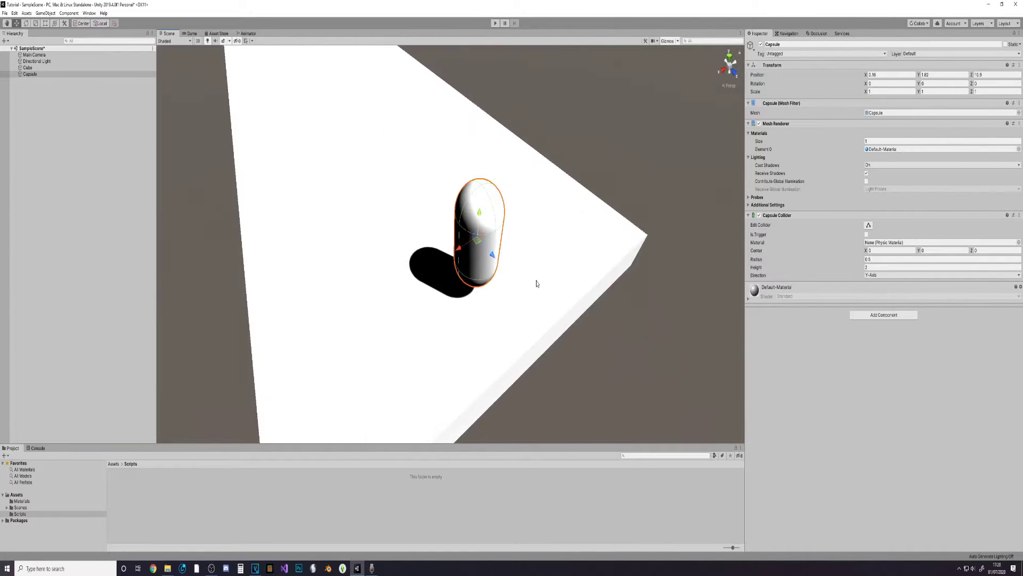
{"action": "scroll", "coordinate": [388, 168], "scroll_direction": "down", "scroll_amount": 1}
{"action": "scroll", "coordinate": [386, 154], "scroll_direction": "down", "scroll_amount": 4}
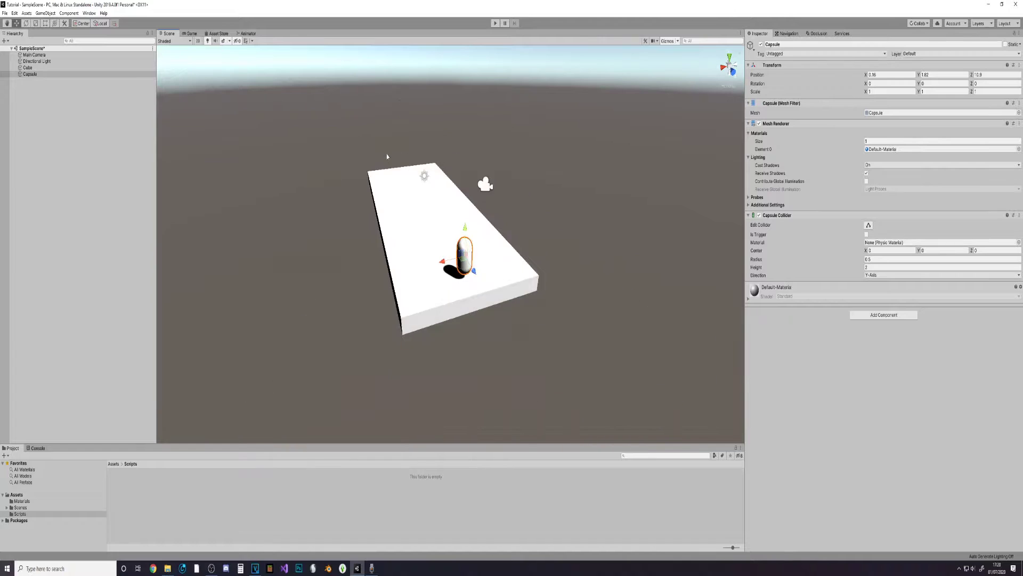
{"action": "scroll", "coordinate": [386, 154], "scroll_direction": "up", "scroll_amount": 3}
{"action": "scroll", "coordinate": [458, 270], "scroll_direction": "up", "scroll_amount": 2}
{"action": "mouse_move", "coordinate": [458, 270]}
{"action": "left_mouse_down", "text": "alt"}
{"action": "mouse_move", "coordinate": [590, 343]}
{"action": "mouse_move", "coordinate": [766, 308]}
{"action": "left_mouse_up", "text": "alt"}
{"action": "scroll", "coordinate": [591, 346], "scroll_direction": "up", "scroll_amount": 3}
{"action": "scroll", "coordinate": [600, 354], "scroll_direction": "down", "scroll_amount": 3}
Step: Add a Nav Mesh Agent component to the capsule via a 'nav' search
{"action": "left_click", "coordinate": [896, 315]}
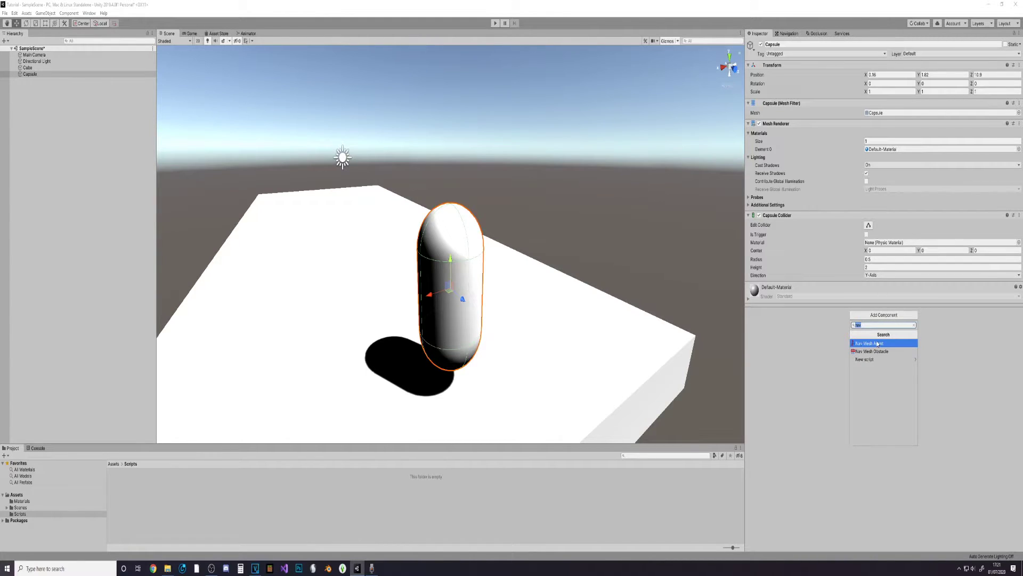
{"action": "key", "text": "BackSpace"}
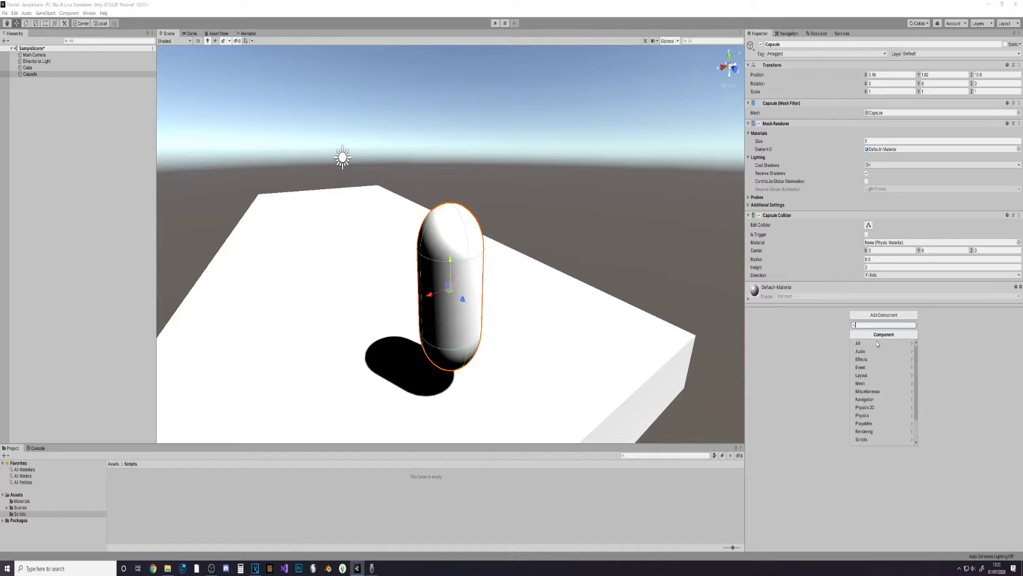
{"action": "type", "text": "nav"}
{"action": "left_click", "coordinate": [878, 343]}
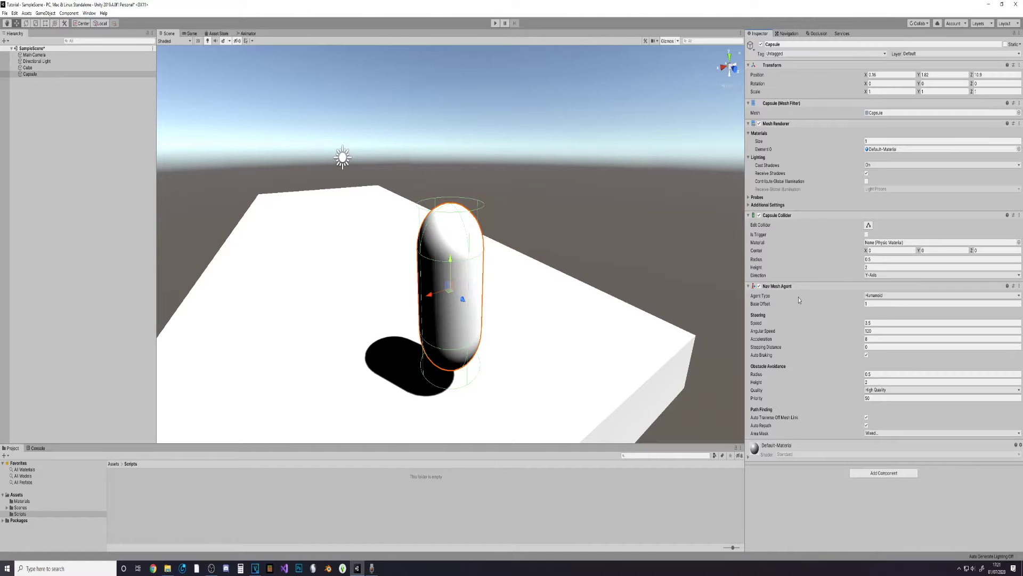
{"action": "left_click_drag", "start_coordinate": [562, 238], "coordinate": [582, 229], "text": "alt"}
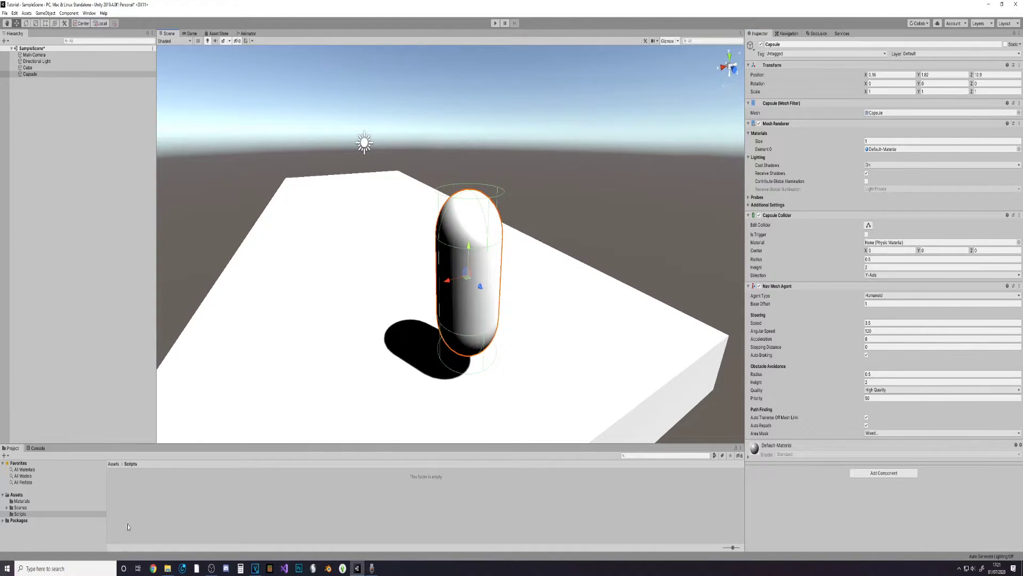
Step: Create a PlayerMat material in the Materials folder and apply it to the capsule
{"action": "left_click", "coordinate": [20, 501]}
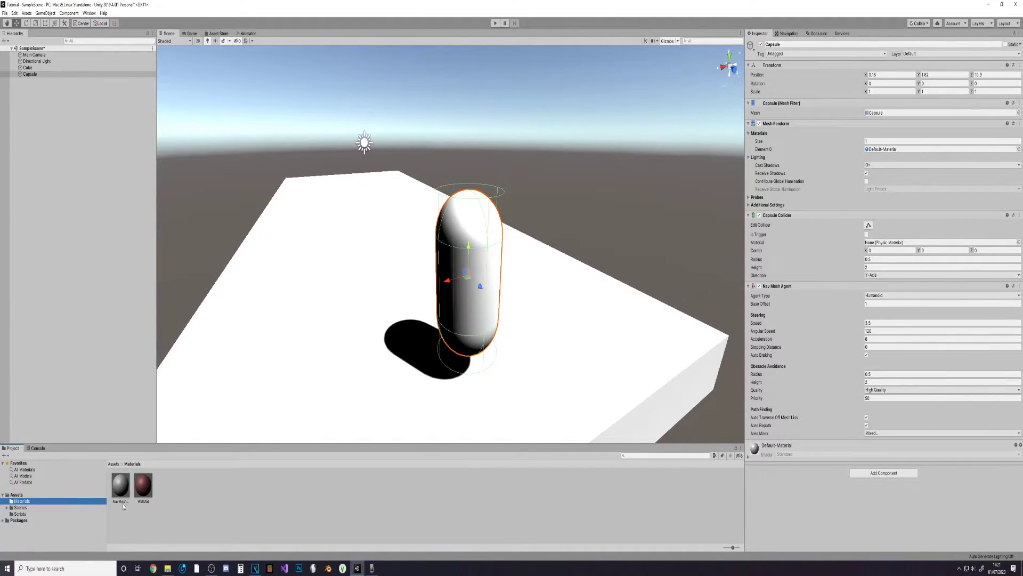
{"action": "right_click", "coordinate": [221, 491]}
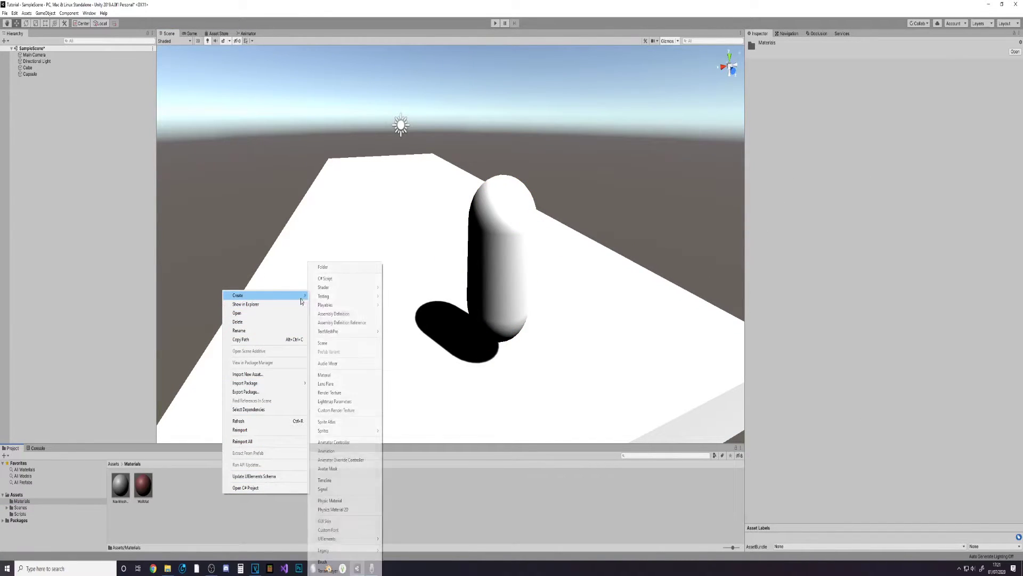
{"action": "left_click", "coordinate": [333, 375]}
{"action": "type", "text": "PlayerMat"}
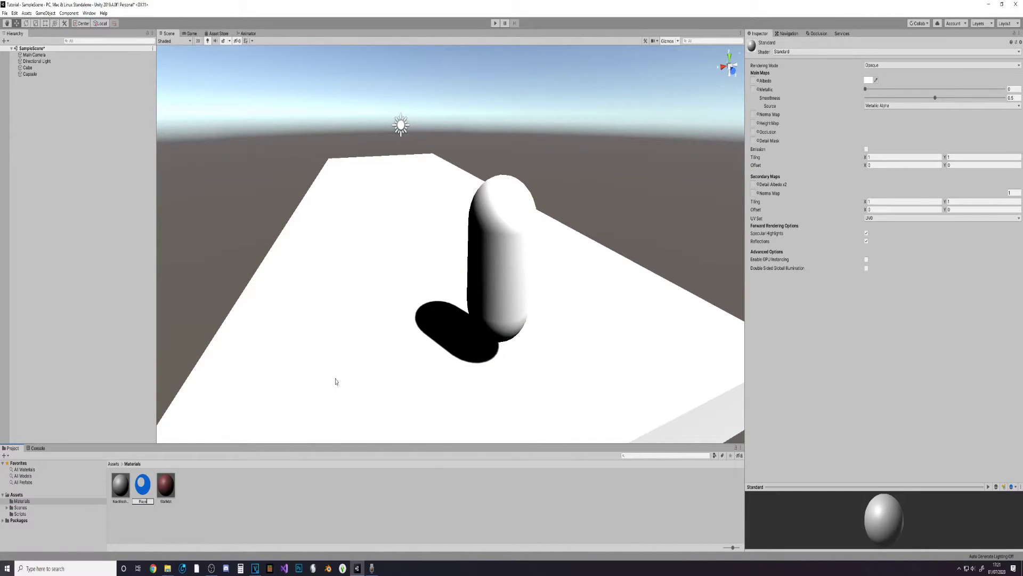
{"action": "key", "text": "Return"}
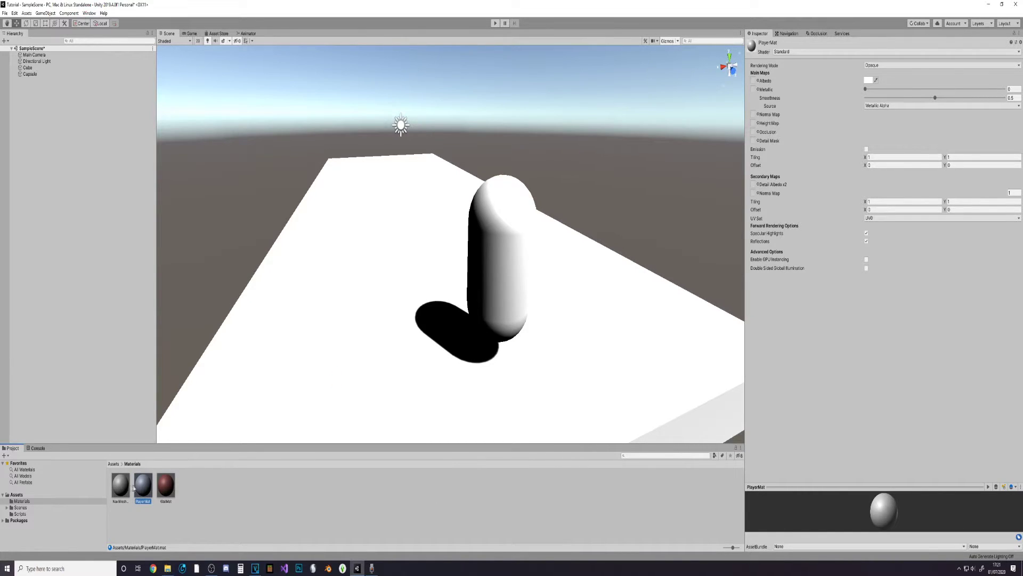
{"action": "left_click_drag", "start_coordinate": [142, 485], "coordinate": [503, 258]}
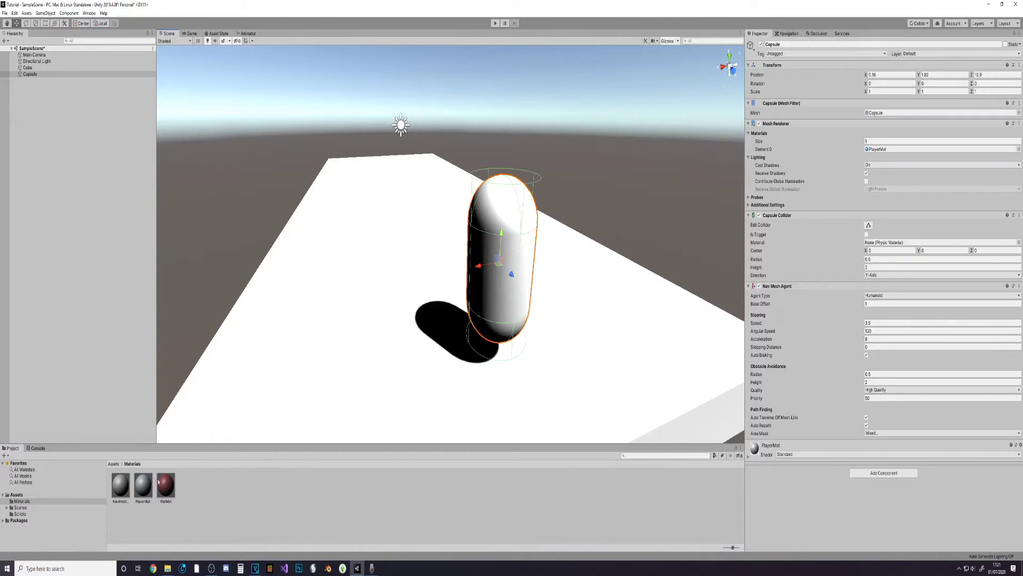
Step: Set PlayerMat's base colour to light blue, then open the empty Scripts folder
{"action": "left_click", "coordinate": [143, 484]}
{"action": "left_click", "coordinate": [869, 80]}
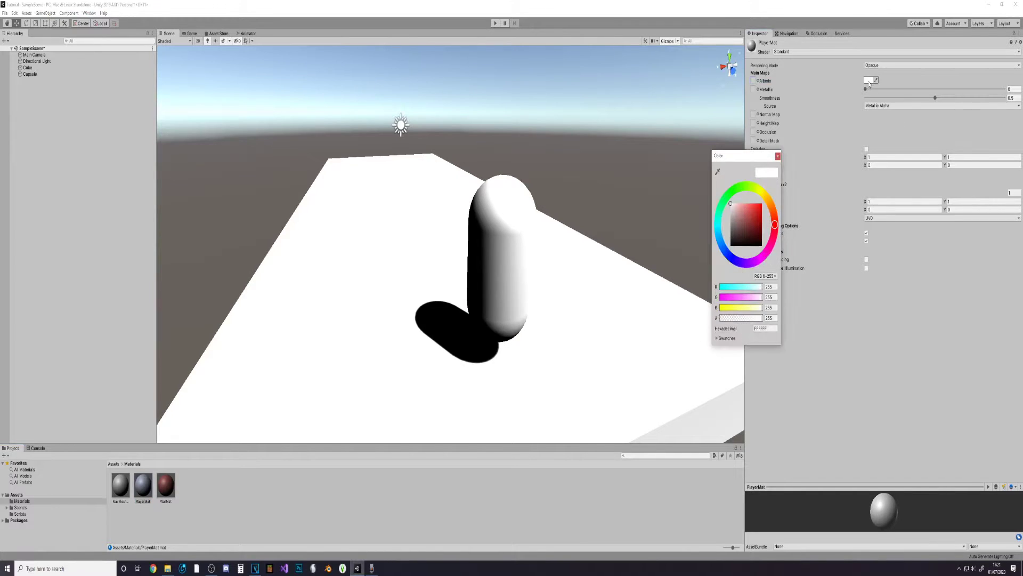
{"action": "left_click", "coordinate": [724, 249]}
{"action": "left_click", "coordinate": [746, 201]}
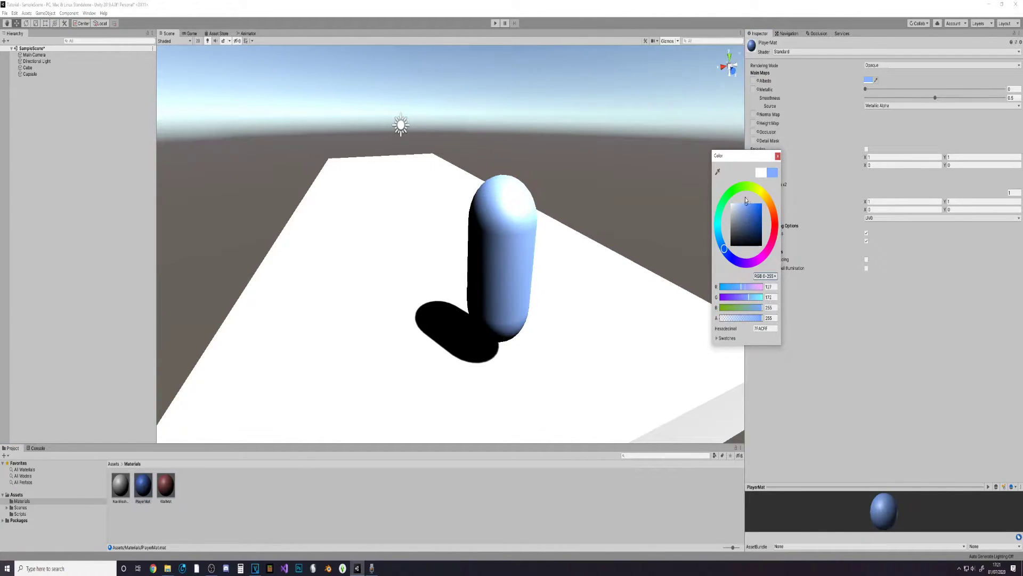
{"action": "scroll", "coordinate": [624, 171], "scroll_direction": "up", "scroll_amount": 5}
{"action": "scroll", "coordinate": [640, 197], "scroll_direction": "down", "scroll_amount": 5}
{"action": "left_click", "coordinate": [82, 502]}
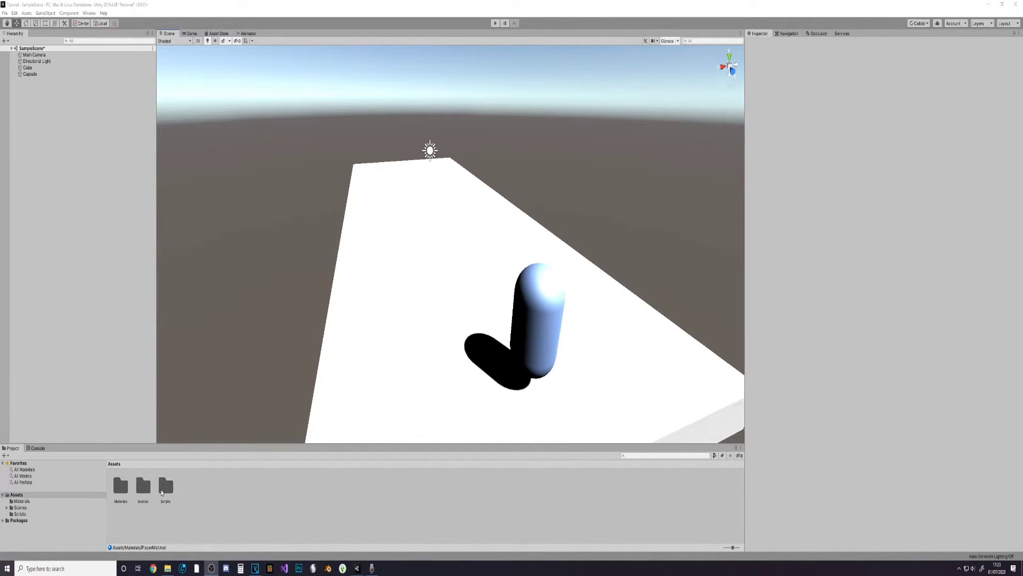
{"action": "double_click", "coordinate": [163, 488]}
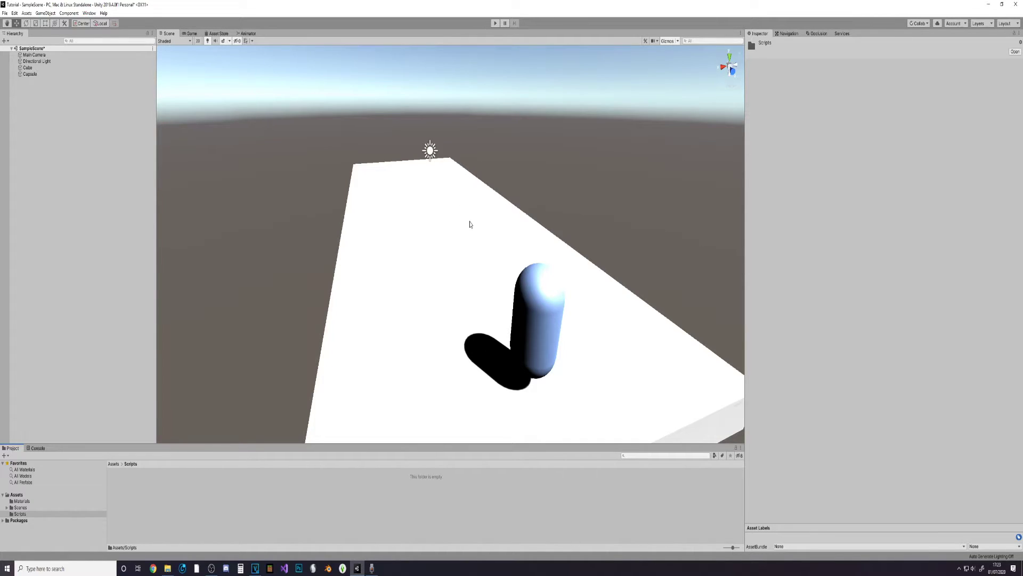
Step: Add a new cube resting on the plane, placed far along the Z axis
{"action": "left_click", "coordinate": [45, 12]}
{"action": "mouse_move", "coordinate": [53, 40]}
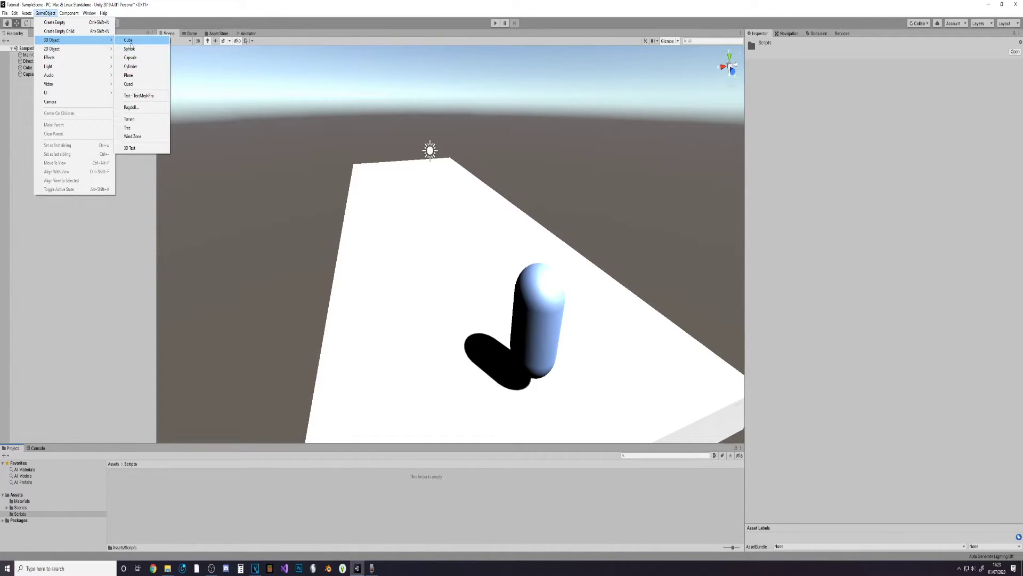
{"action": "left_click", "coordinate": [130, 40]}
{"action": "key", "text": "f"}
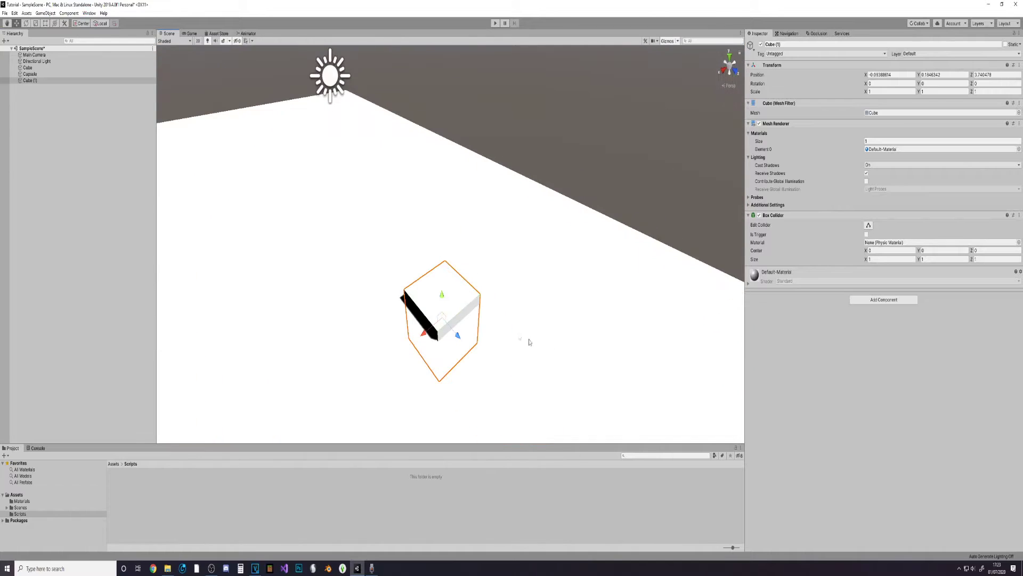
{"action": "left_click_drag", "start_coordinate": [441, 296], "coordinate": [440, 256]}
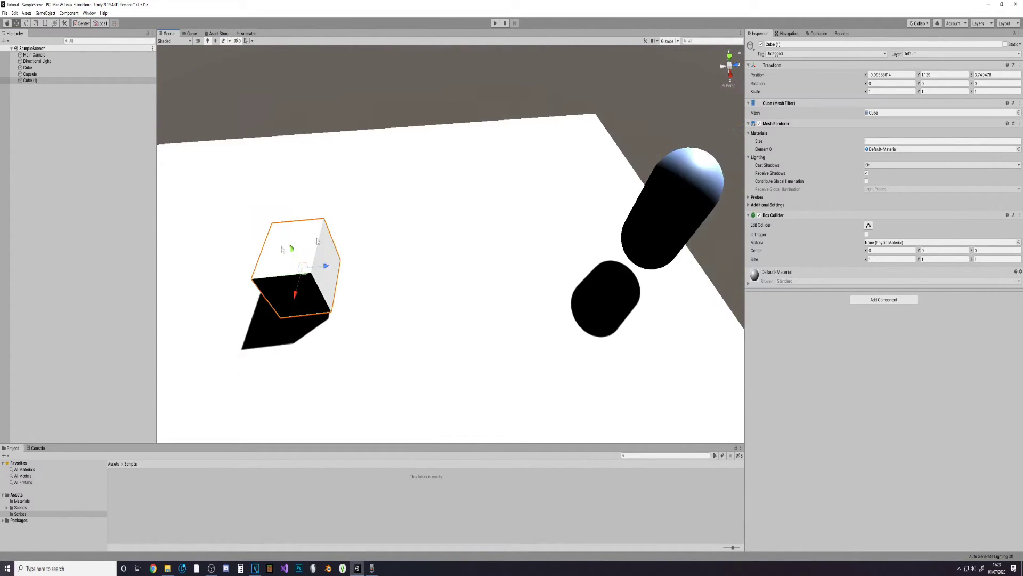
{"action": "left_click_drag", "start_coordinate": [430, 258], "coordinate": [434, 299]}
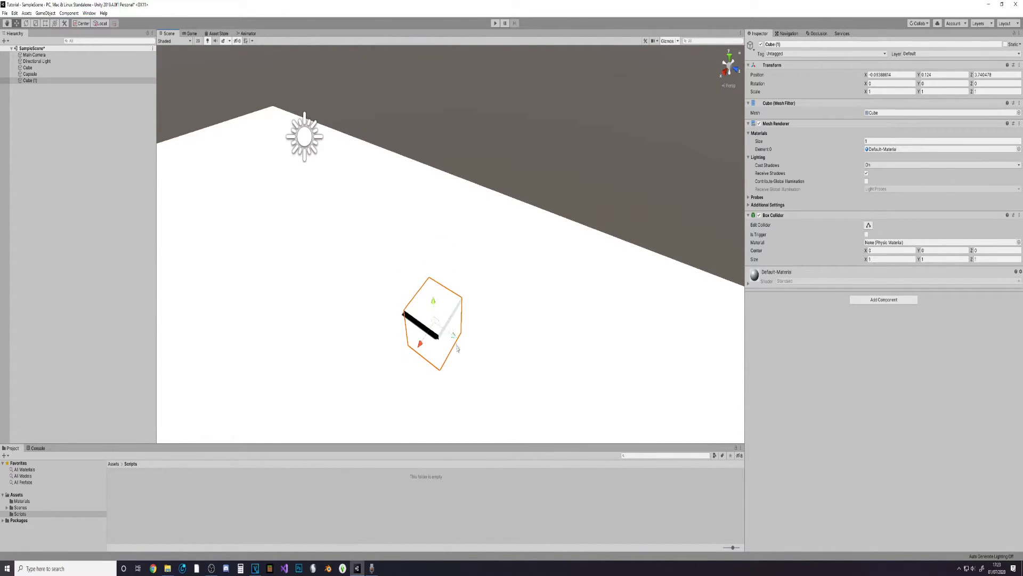
{"action": "left_click_drag", "start_coordinate": [454, 334], "coordinate": [219, 166]}
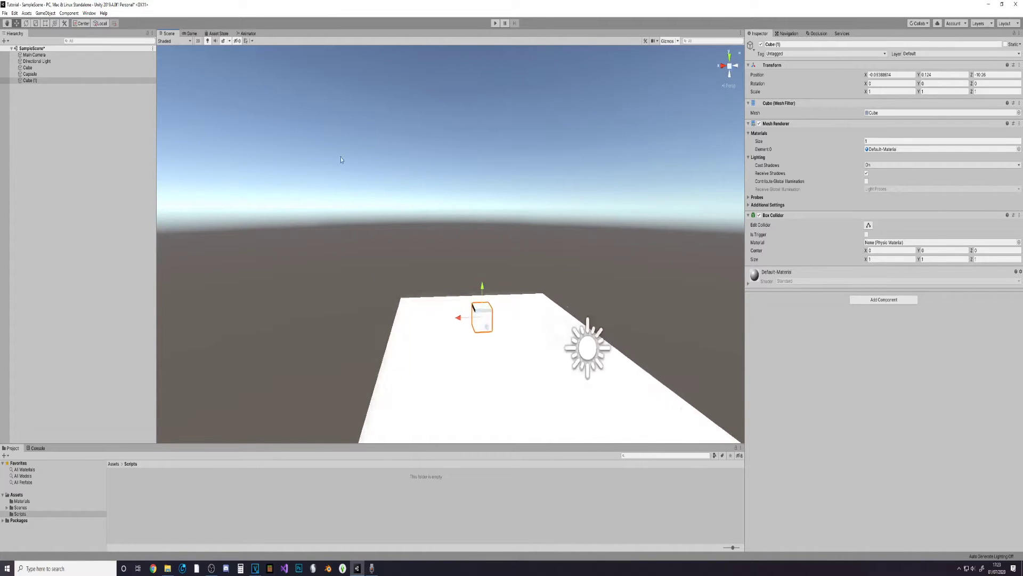
{"action": "scroll", "coordinate": [449, 267], "scroll_direction": "up", "scroll_amount": 4}
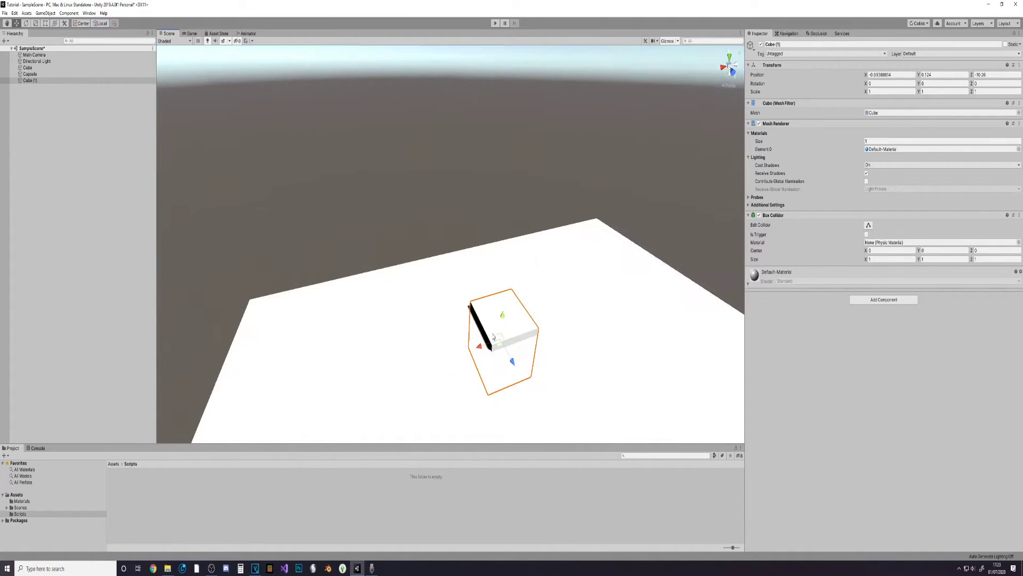
Step: Rename the new cube to Point and orbit to view the scene
{"action": "left_click", "coordinate": [794, 44]}
{"action": "type", "text": "Point"}
{"action": "left_click_drag", "start_coordinate": [530, 190], "coordinate": [634, 138], "text": "alt"}
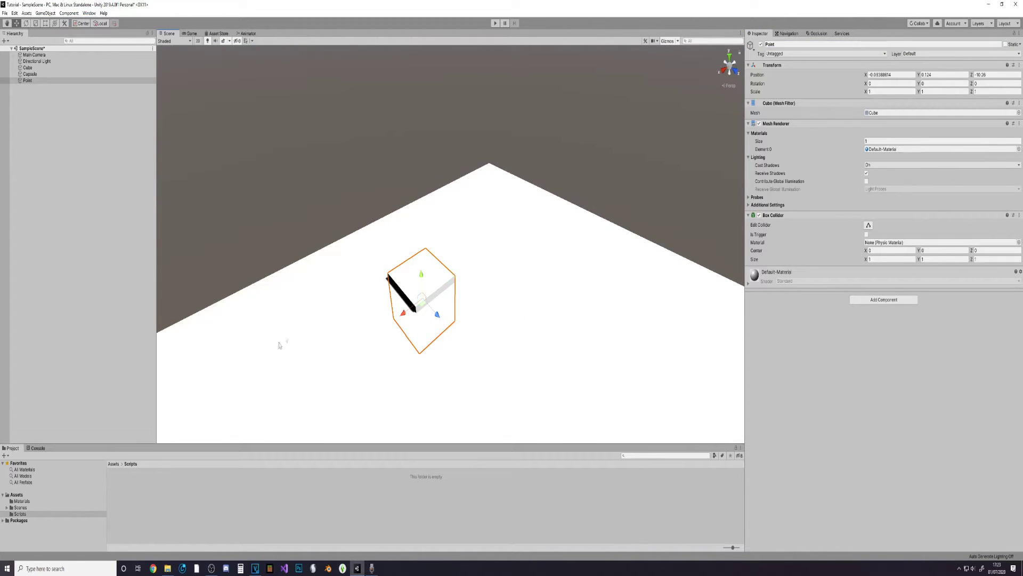
{"action": "mouse_move", "coordinate": [309, 330]}
{"action": "left_mouse_down", "text": "alt"}
{"action": "mouse_move", "coordinate": [704, 48]}
{"action": "mouse_move", "coordinate": [422, 267]}
{"action": "left_mouse_up", "text": "alt"}
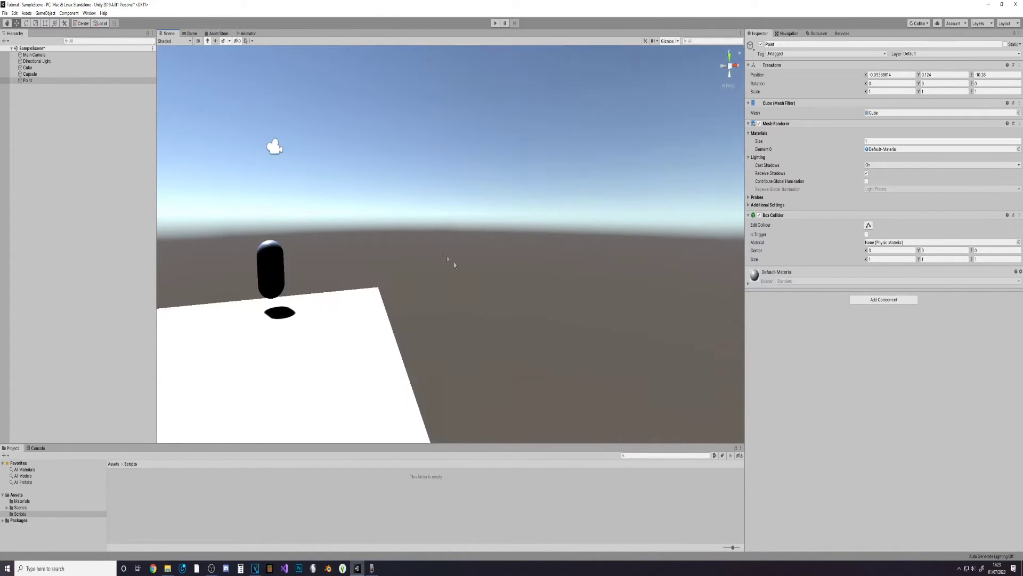
Step: Create a C# script named NavMeshAgentBrains inside the Assets/Scripts folder
{"action": "left_click_drag", "start_coordinate": [421, 267], "coordinate": [248, 427], "text": "alt"}
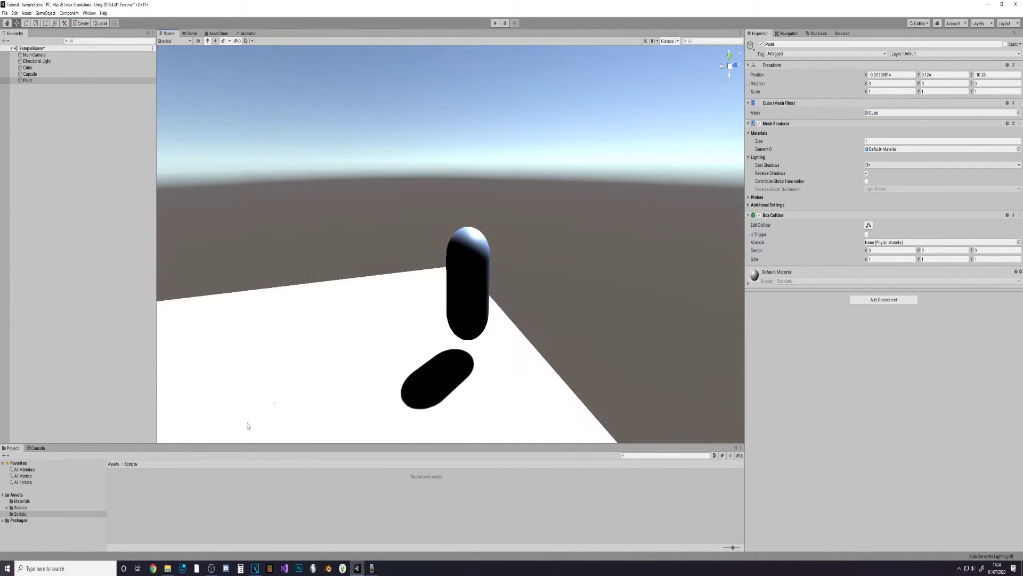
{"action": "left_click", "coordinate": [20, 495]}
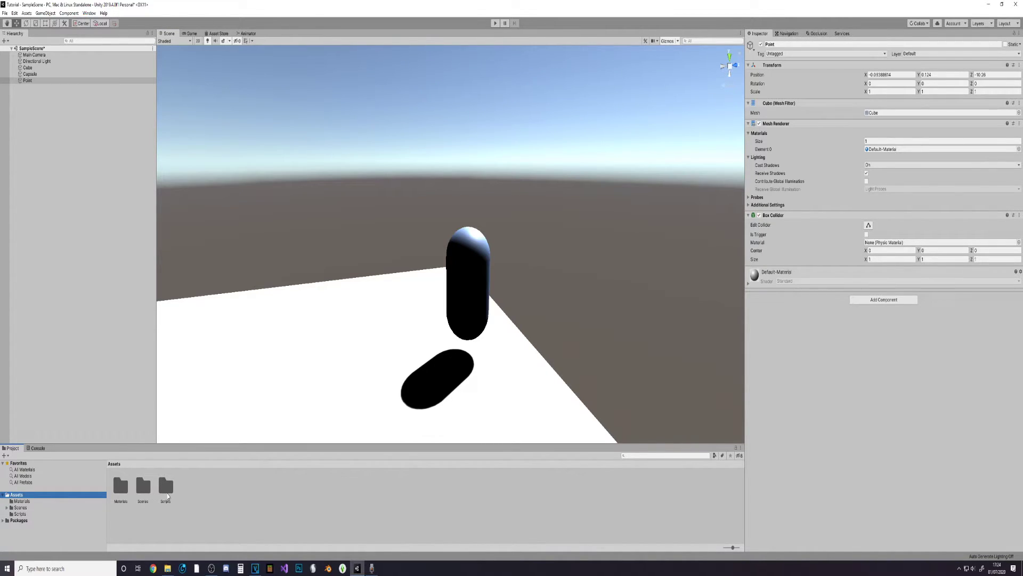
{"action": "double_click", "coordinate": [166, 497]}
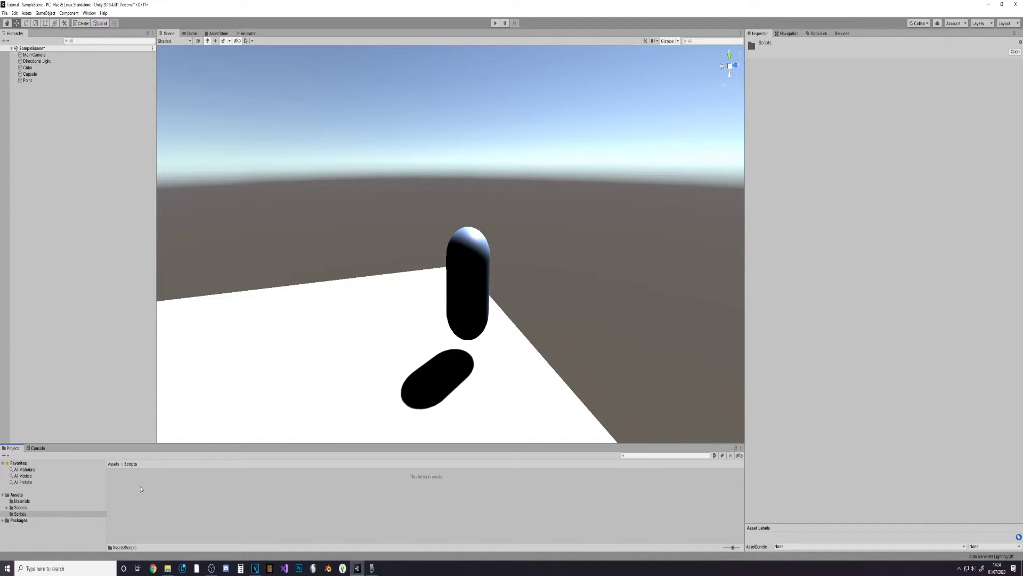
{"action": "right_click", "coordinate": [140, 488]}
{"action": "mouse_move", "coordinate": [183, 287]}
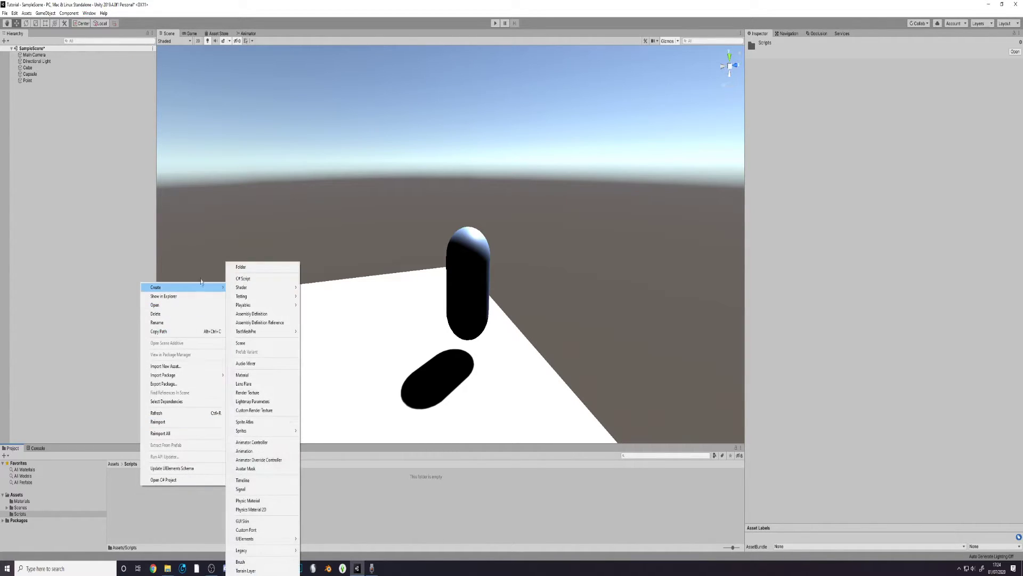
{"action": "left_click", "coordinate": [242, 278]}
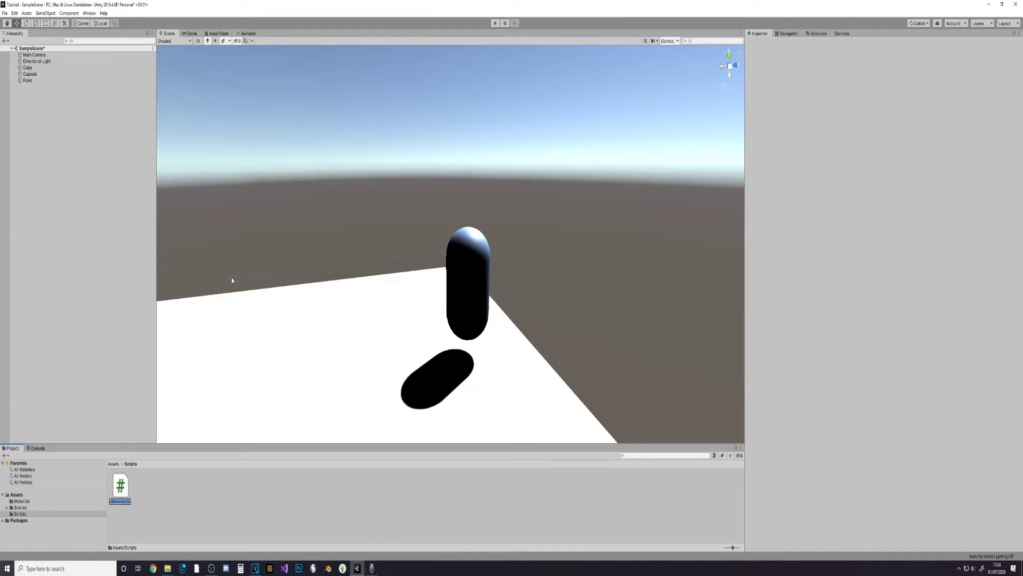
{"action": "type", "text": "Ne"}
{"action": "type", "text": "Mesh"}
{"action": "type", "text": "entBrain"}
{"action": "key", "text": "Return"}
{"action": "left_click", "coordinate": [456, 264]}
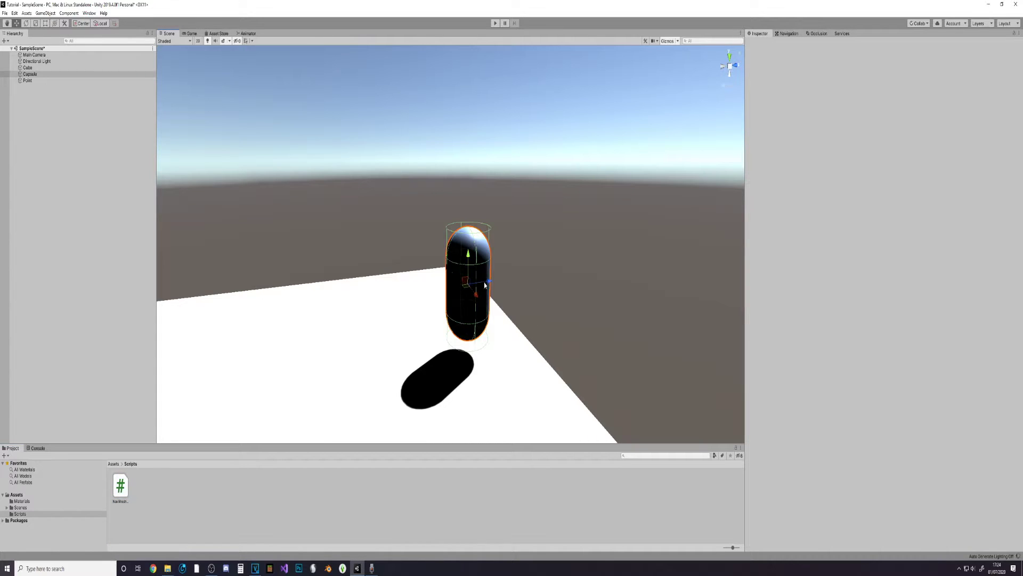
Step: Attach the NavMeshAgentBrains script to the capsule and open it with Edit Script
{"action": "scroll", "coordinate": [587, 248], "scroll_direction": "up", "scroll_amount": 2}
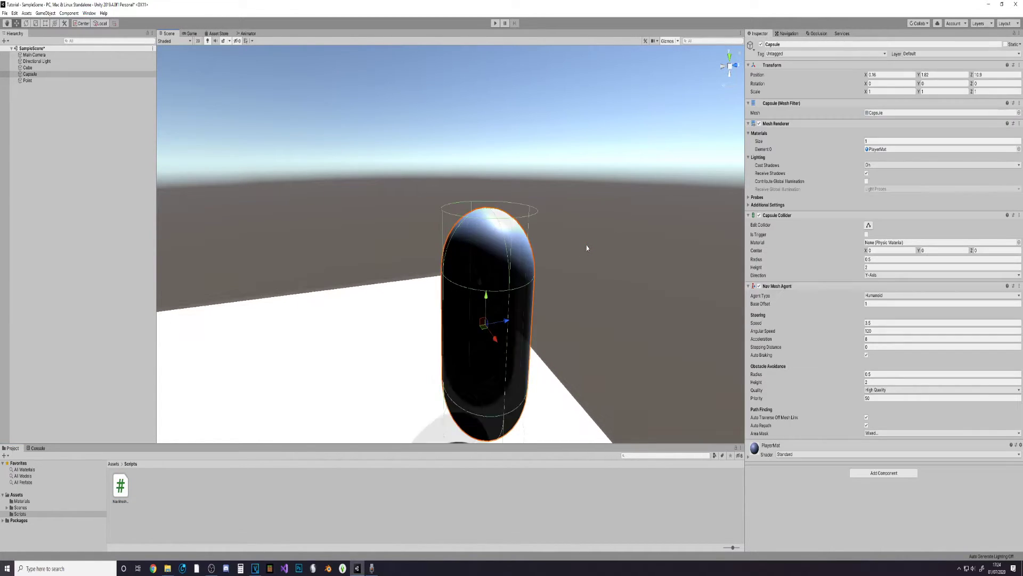
{"action": "key", "text": "f"}
{"action": "left_click_drag", "start_coordinate": [119, 488], "coordinate": [777, 492]}
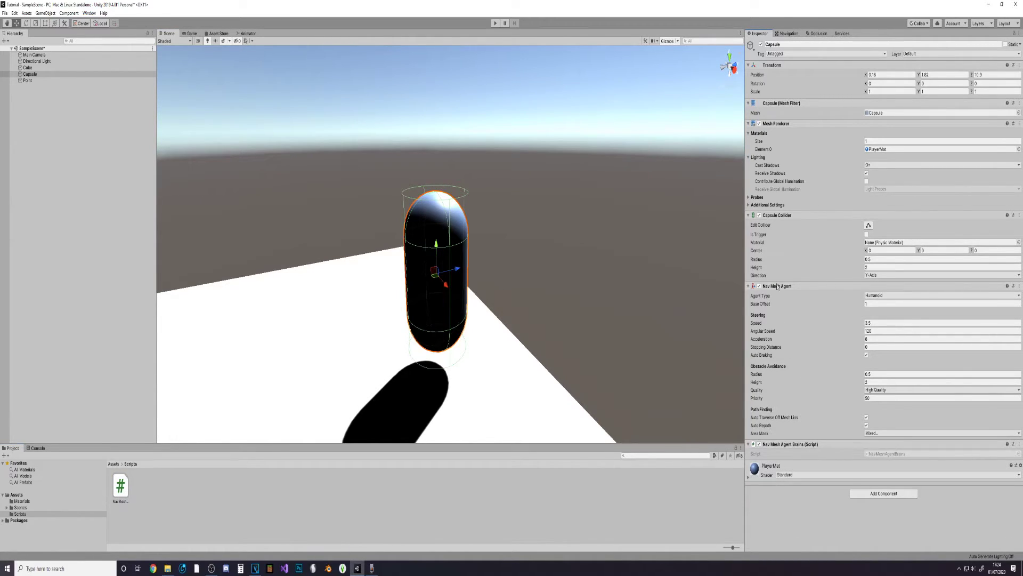
{"action": "right_click", "coordinate": [824, 456]}
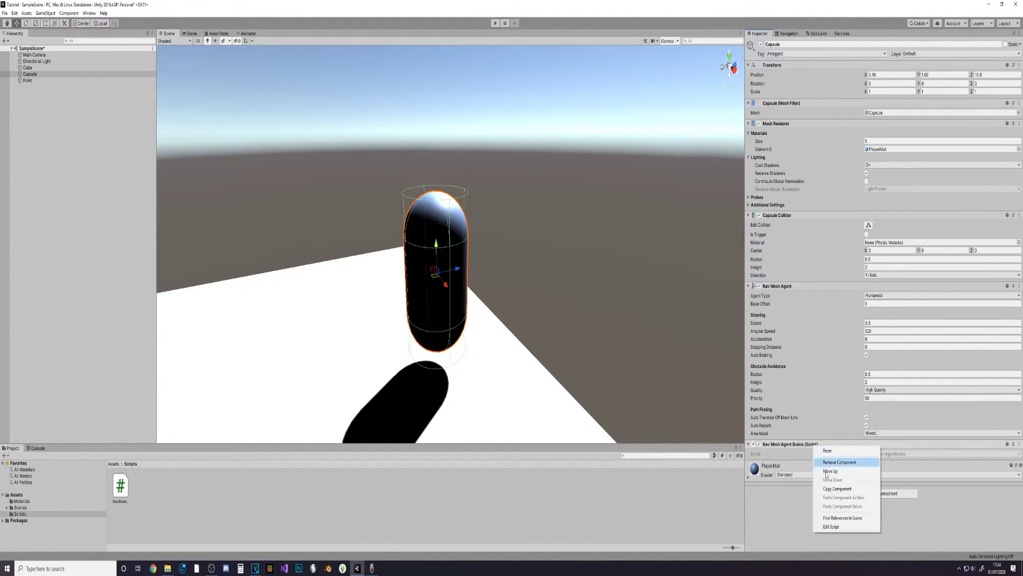
{"action": "left_click", "coordinate": [835, 527]}
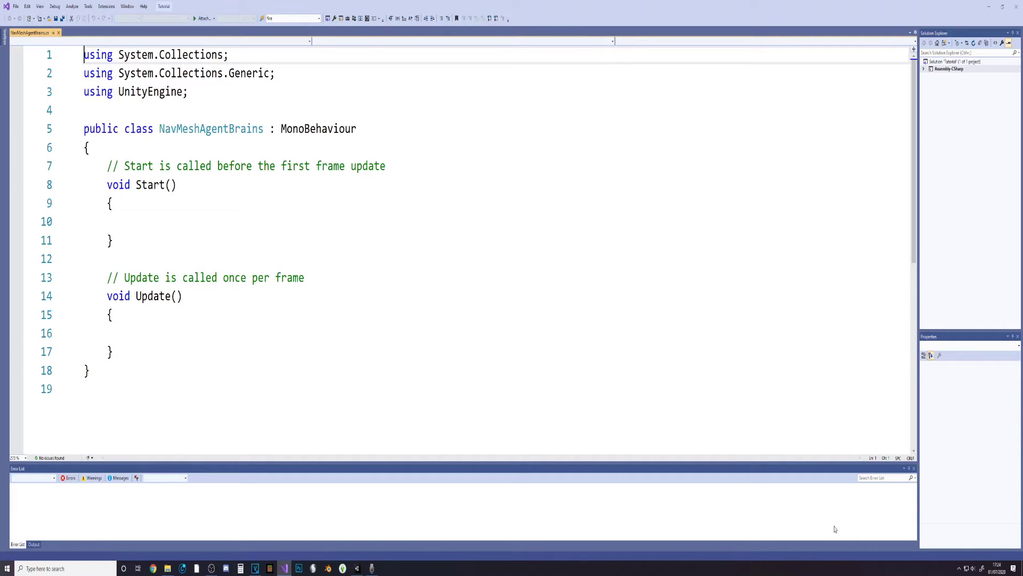
Step: Declare a 'public bool ShouldIMove;' field at the top of the class
{"action": "left_click", "coordinate": [210, 165]}
{"action": "key", "text": "Return"}
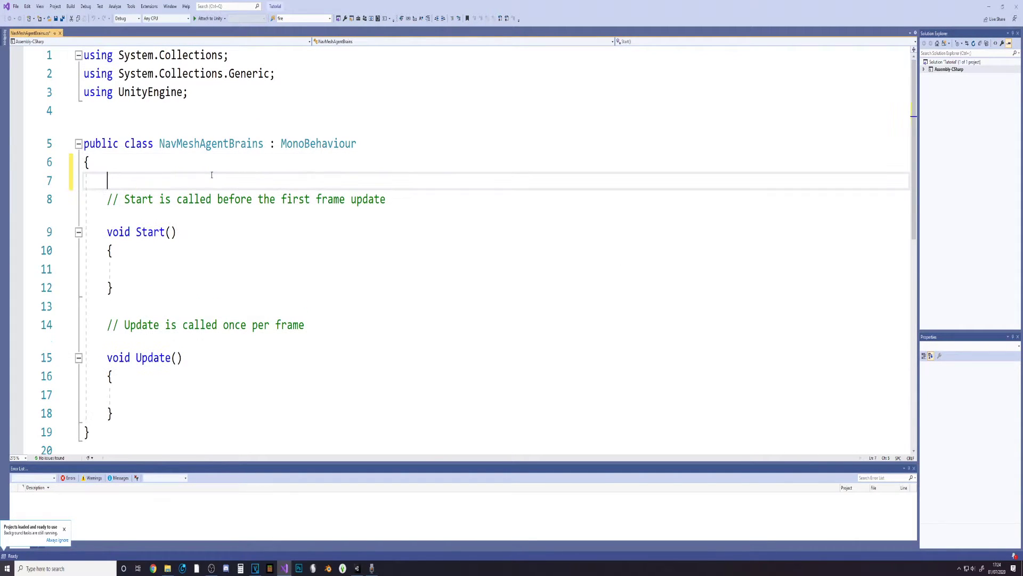
{"action": "type", "text": "pub"}
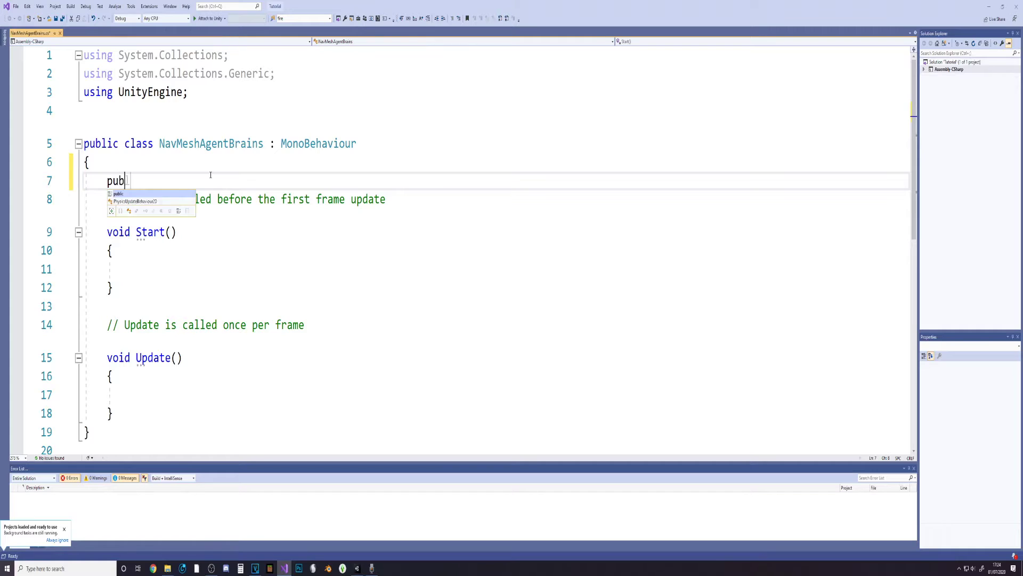
{"action": "type", "text": "lic "}
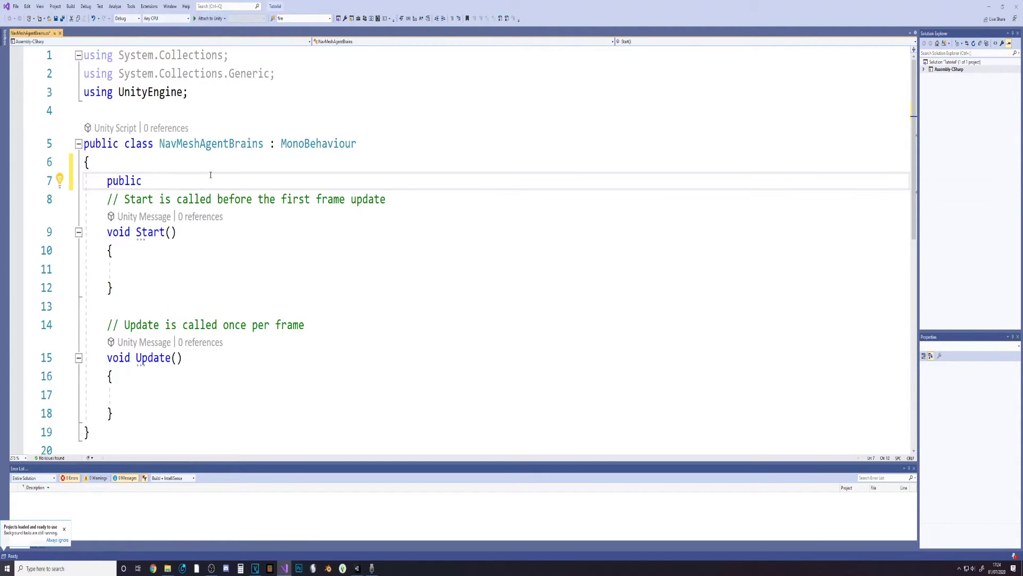
{"action": "type", "text": "bool "}
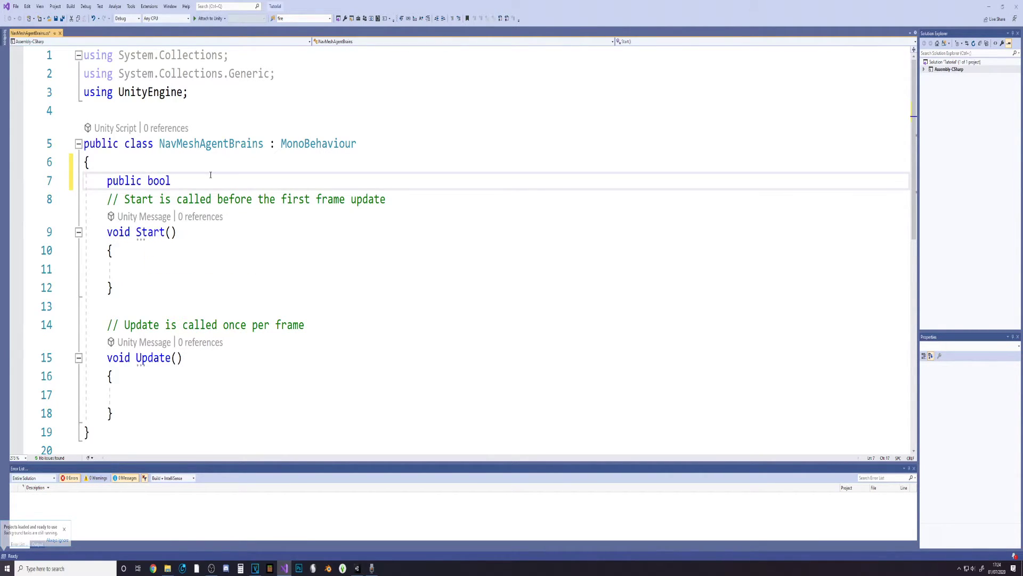
{"action": "type", "text": "ShouldI"}
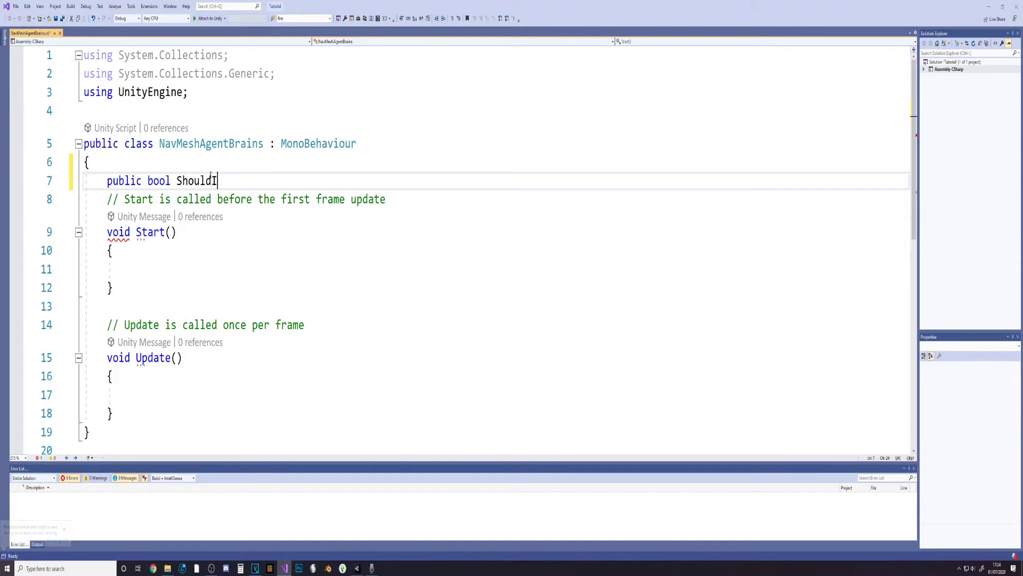
{"action": "type", "text": "Move;"}
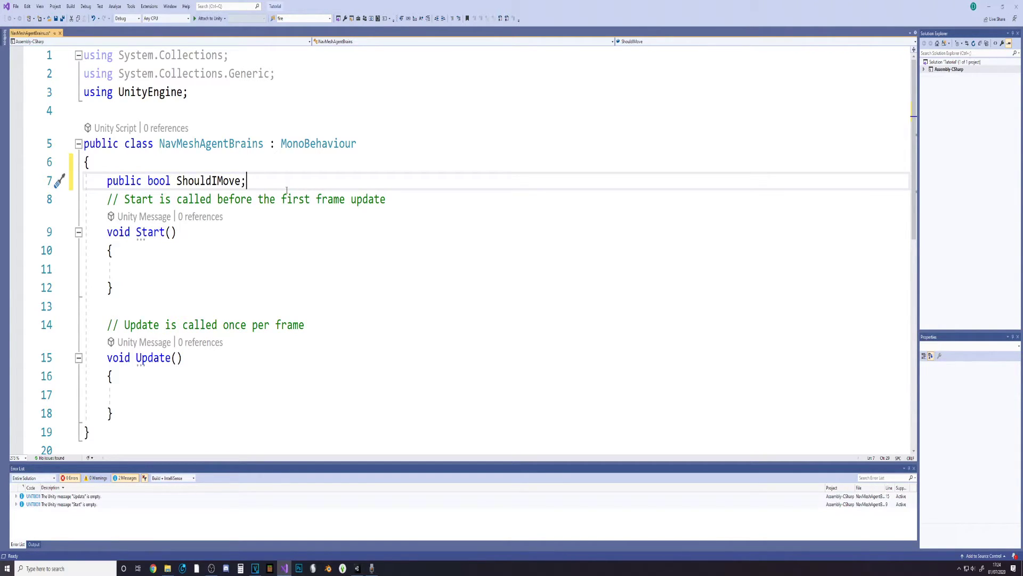
{"action": "double_click", "coordinate": [219, 182]}
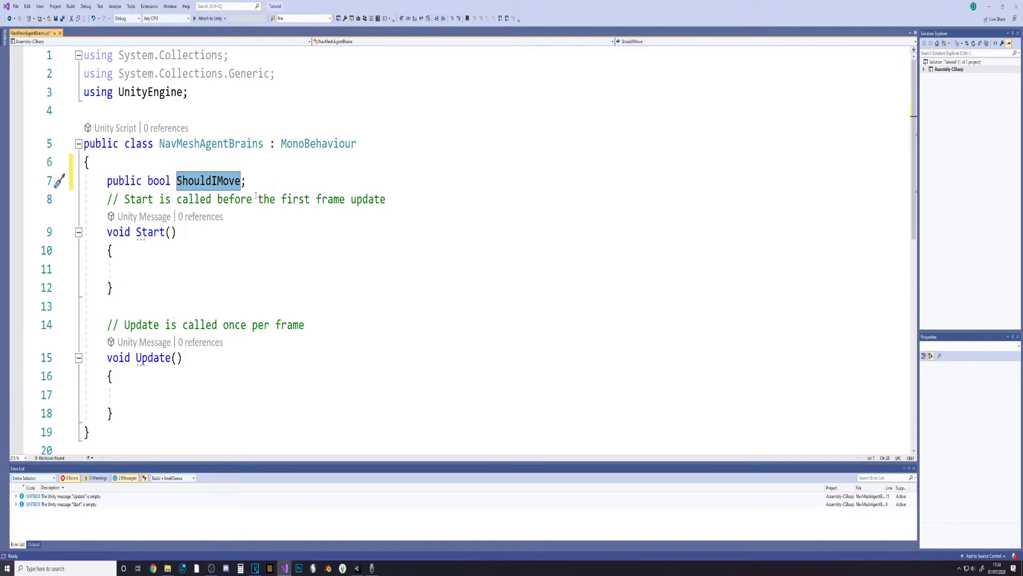
Step: Add an empty if (ShouldIMove == true) block inside Update and save the script
{"action": "scroll", "coordinate": [193, 351], "scroll_direction": "down", "scroll_amount": 4}
{"action": "left_click", "coordinate": [162, 176]}
{"action": "scroll", "coordinate": [220, 236], "scroll_direction": "up", "scroll_amount": 4}
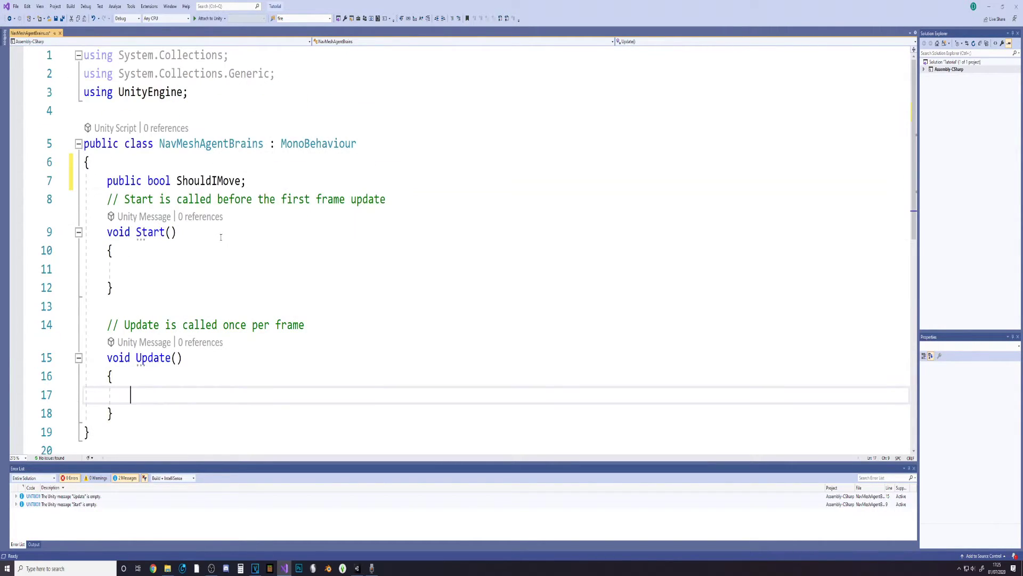
{"action": "type", "text": "if (sh"}
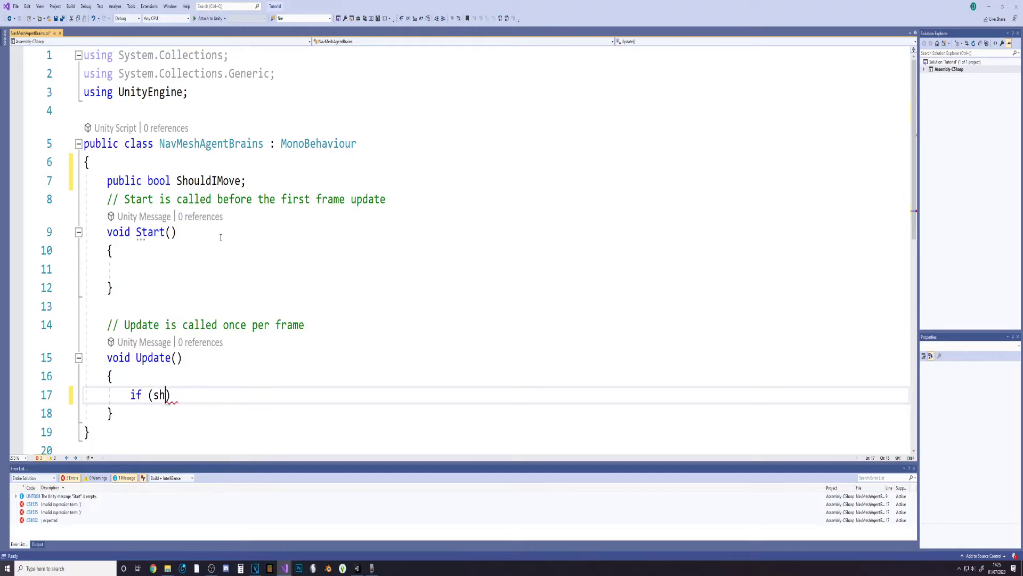
{"action": "type", "text": "ou == f"}
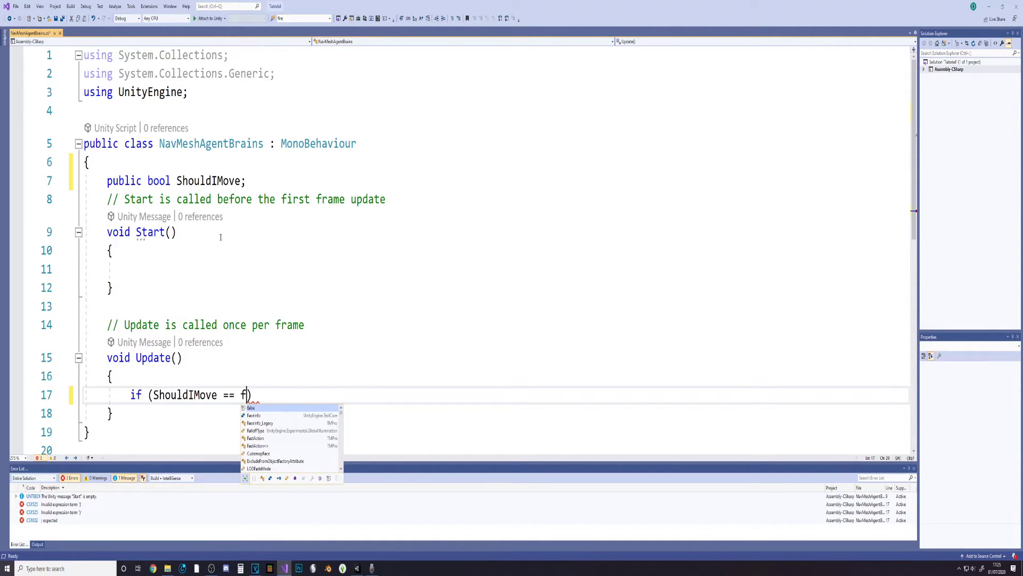
{"action": "key", "text": "BackSpace"}
{"action": "type", "text": "true)"}
{"action": "key", "text": "Return"}
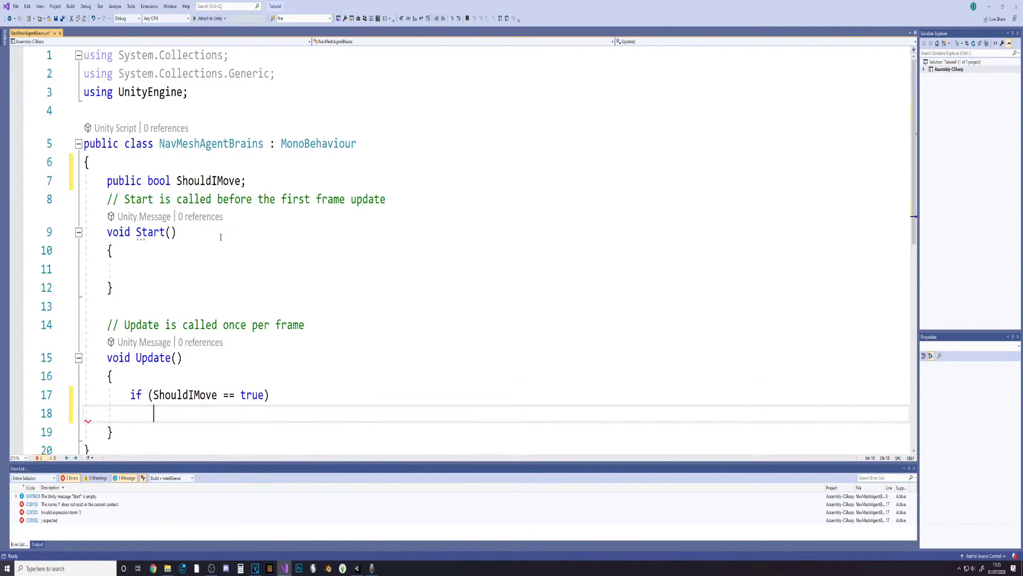
{"action": "type", "text": "{"}
{"action": "key", "text": "Return"}
{"action": "key", "text": "ctrl+s"}
Step: Inside the if block, write a GetComponent<NavMeshAgent>().SetDestination() call
{"action": "scroll", "coordinate": [224, 240], "scroll_direction": "down", "scroll_amount": 2}
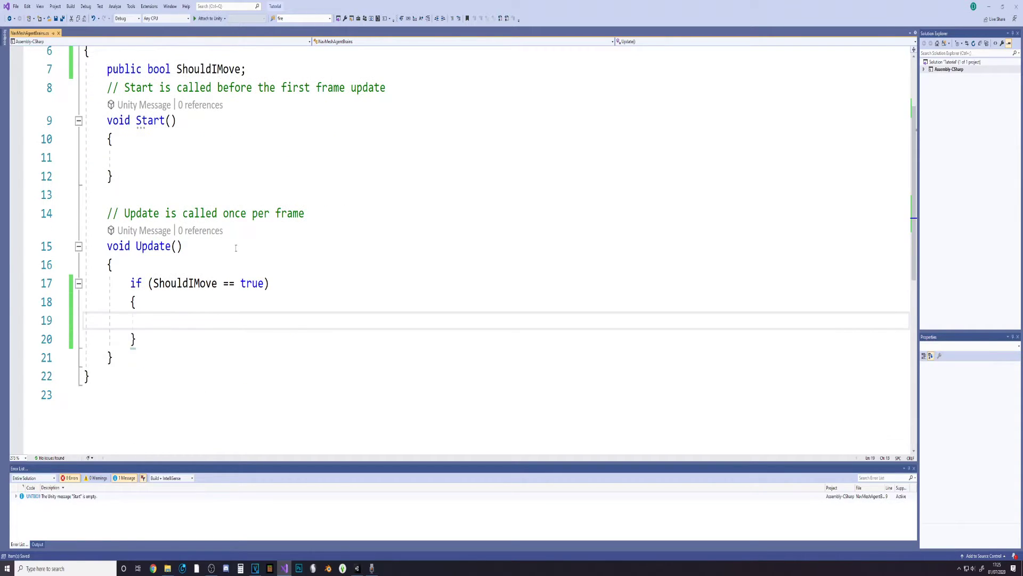
{"action": "type", "text": "get"}
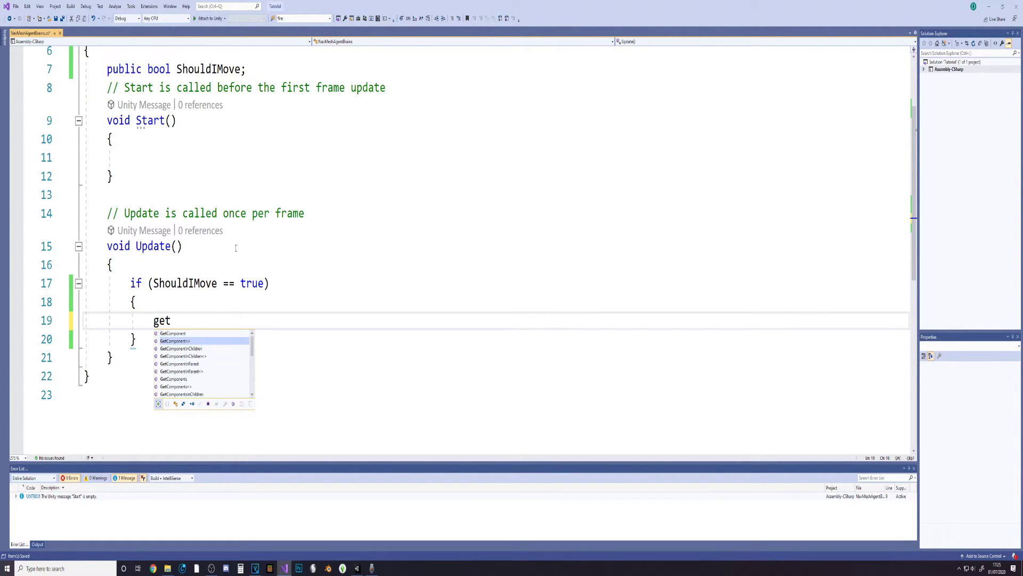
{"action": "key", "text": "Tab"}
{"action": "type", "text": "<navmesh>"}
{"action": "key", "text": "Down"}
{"action": "key", "text": "Down"}
{"action": "key", "text": "Tab"}
{"action": "type", "text": "()"}
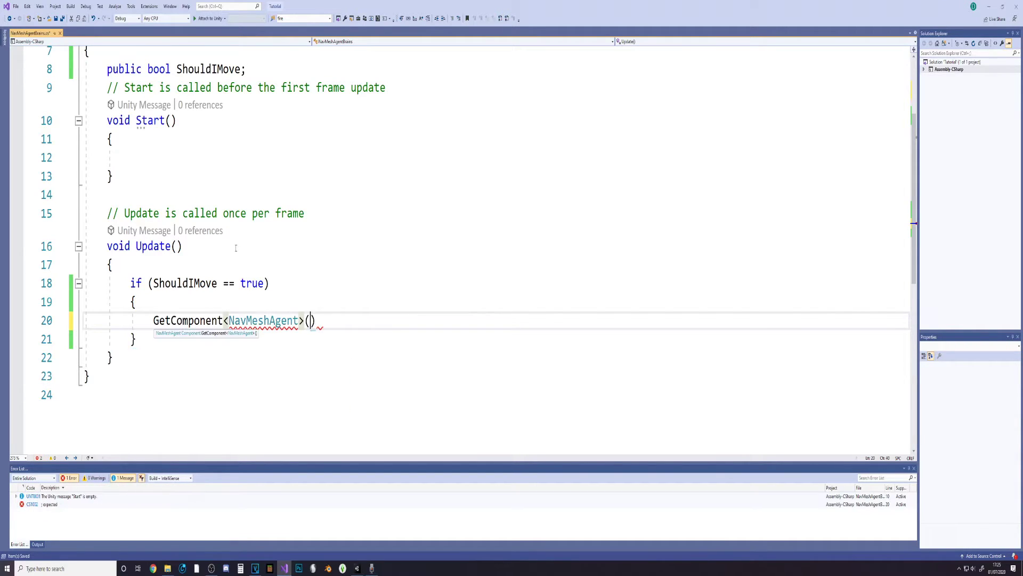
{"action": "type", "text": ")"}
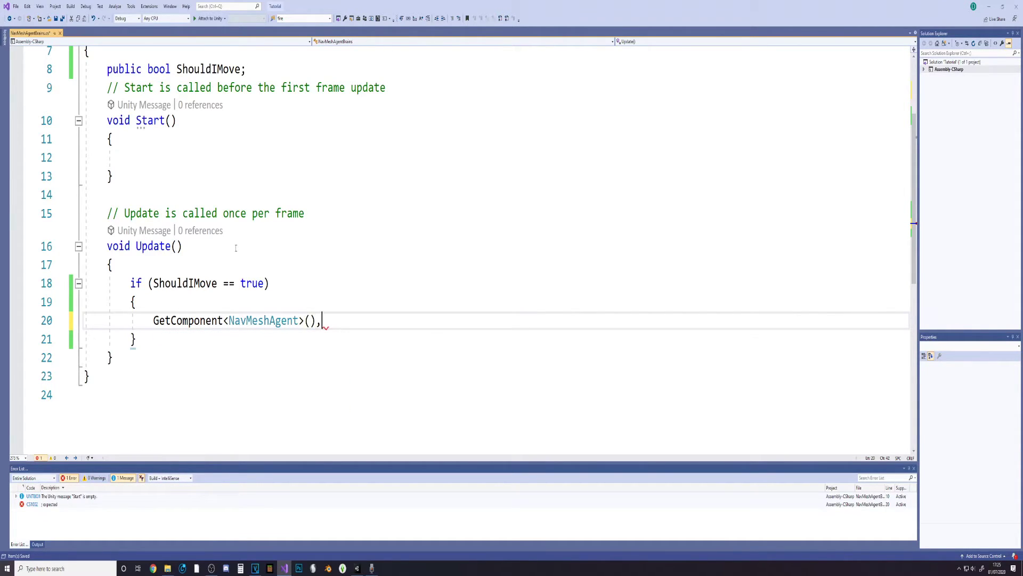
{"action": "type", "text": ".set"}
{"action": "key", "text": "Tab"}
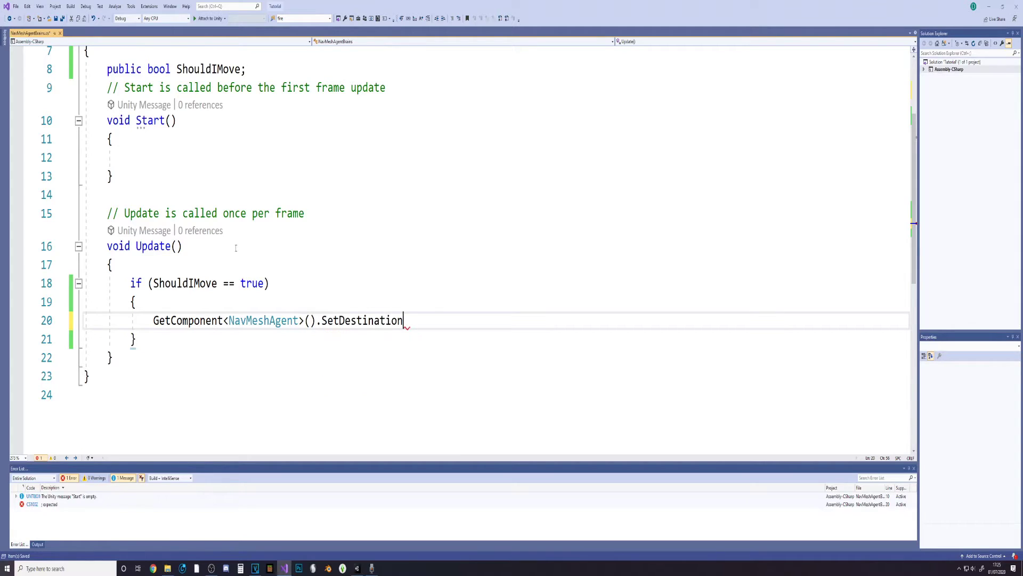
{"action": "type", "text": ";"}
Step: Add a 'public GameObject Point;' field below ShouldIMove
{"action": "scroll", "coordinate": [266, 213], "scroll_direction": "up", "scroll_amount": 2}
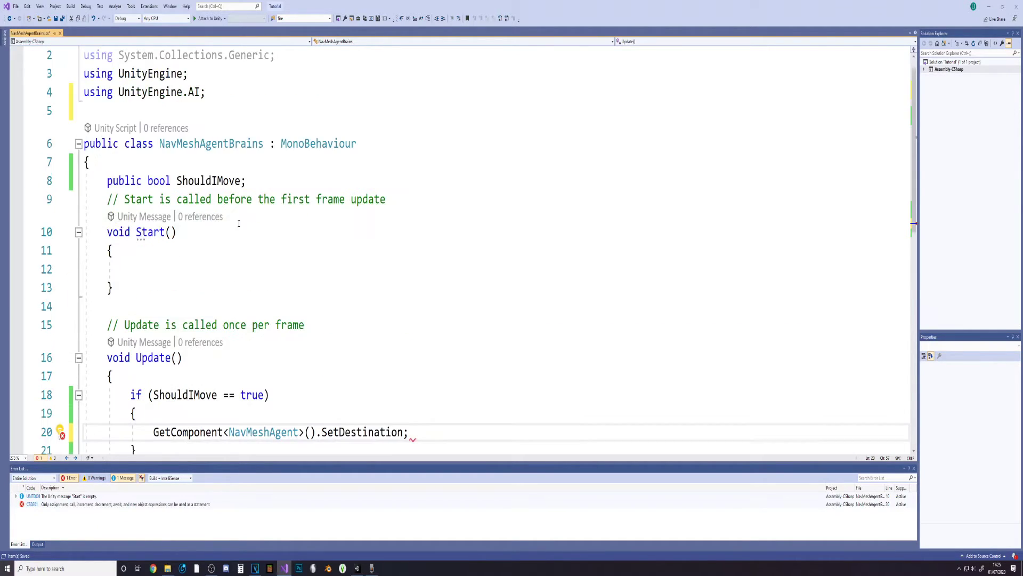
{"action": "left_click", "coordinate": [279, 184]}
{"action": "key", "text": "Return"}
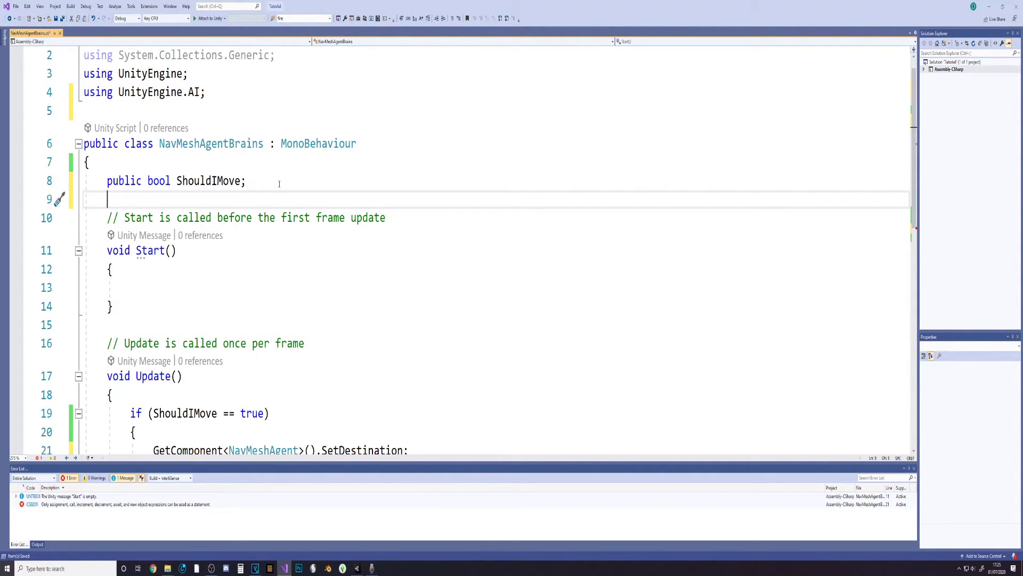
{"action": "type", "text": "p"}
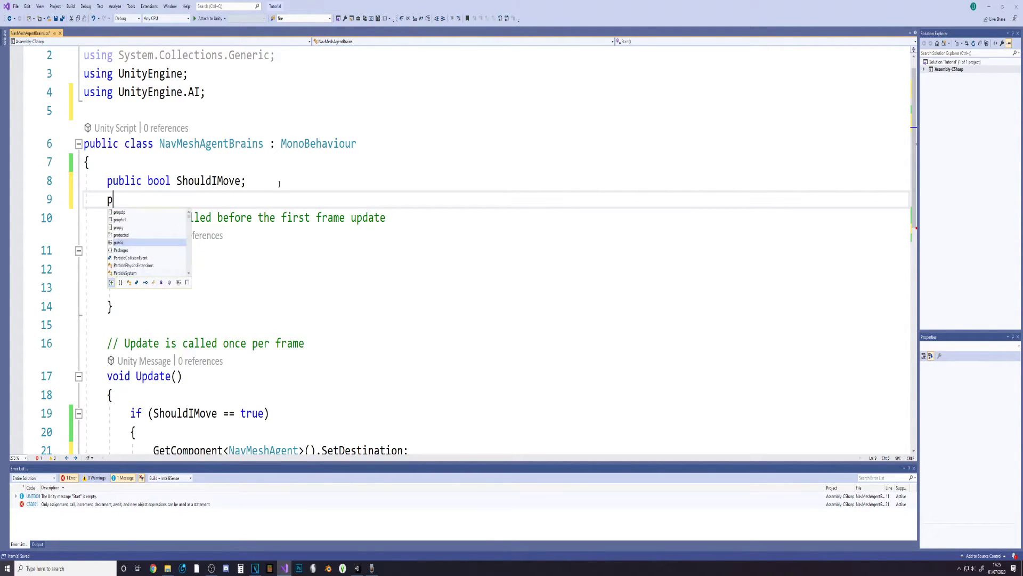
{"action": "type", "text": "ublic game P"}
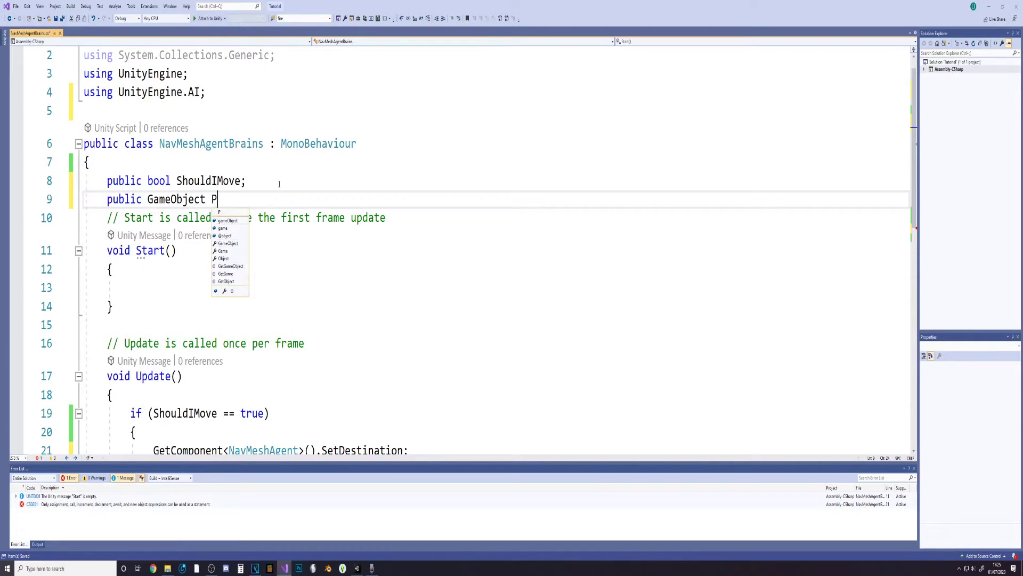
{"action": "type", "text": "oint;"}
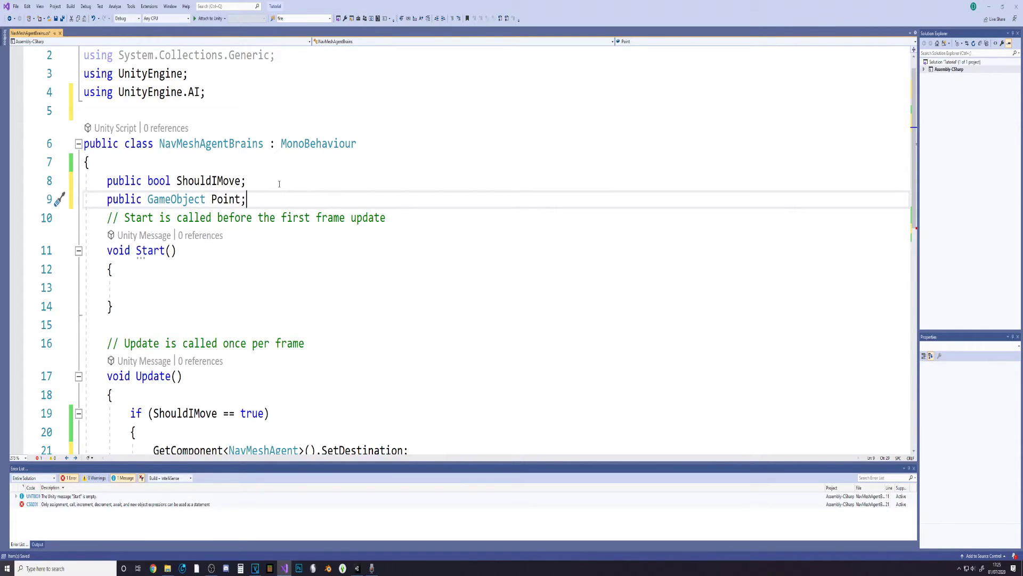
{"action": "mouse_move", "coordinate": [174, 199]}
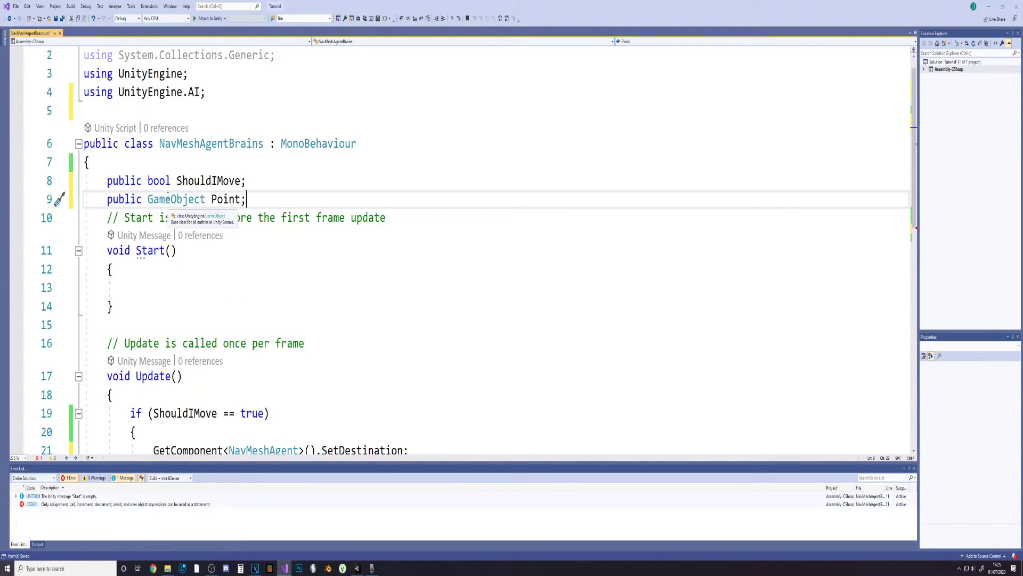
{"action": "double_click", "coordinate": [222, 198]}
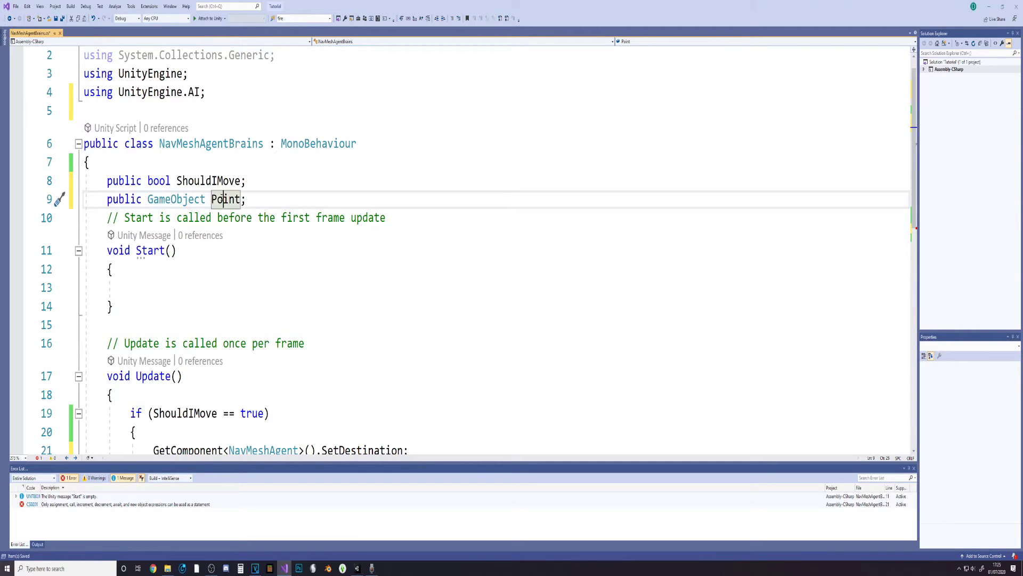
Step: Pass Point.transform.position as the SetDestination argument
{"action": "scroll", "coordinate": [502, 320], "scroll_direction": "down", "scroll_amount": 2}
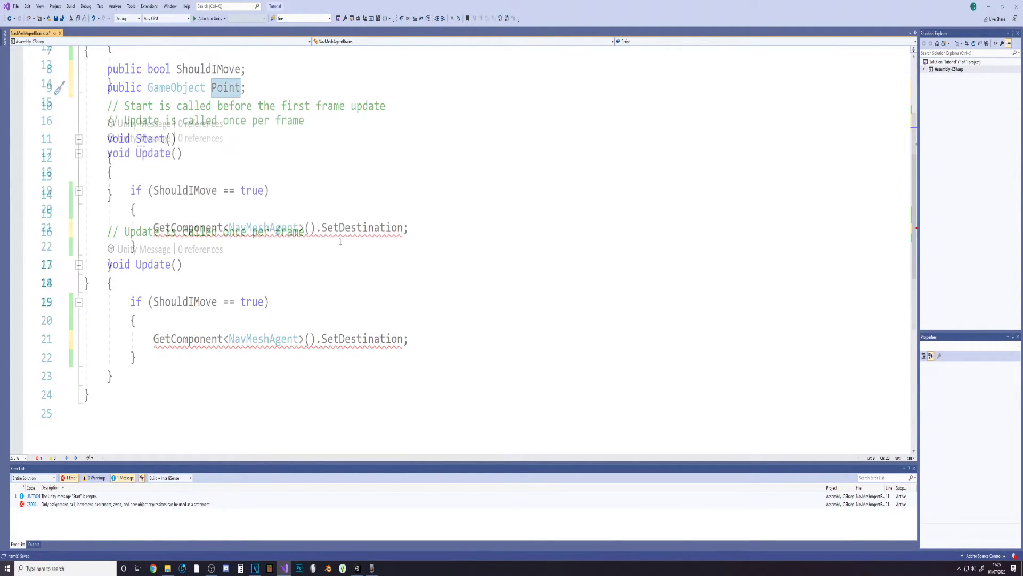
{"action": "left_click", "coordinate": [503, 339]}
{"action": "key", "text": "BackSpace"}
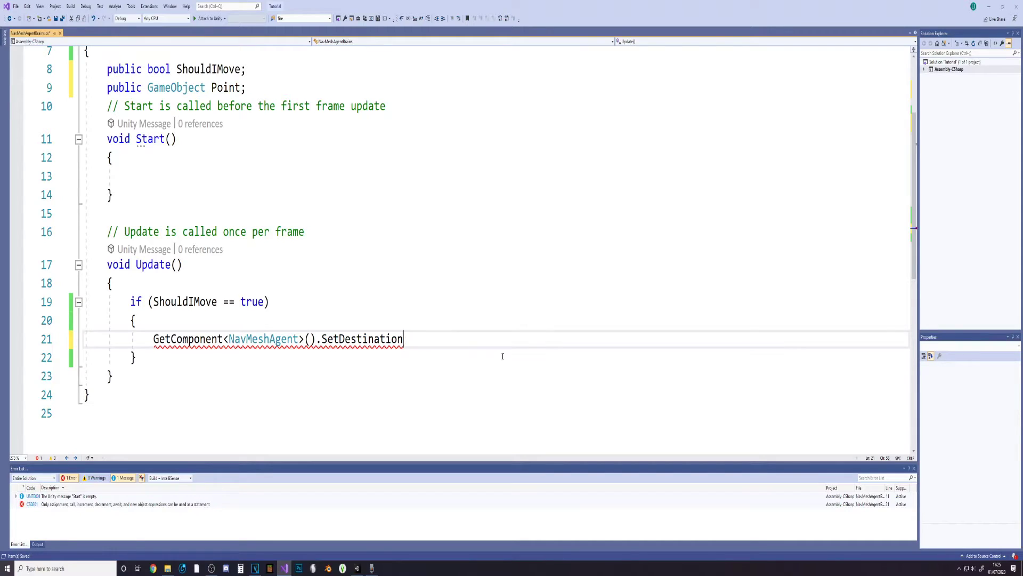
{"action": "type", "text": "(Point.t)"}
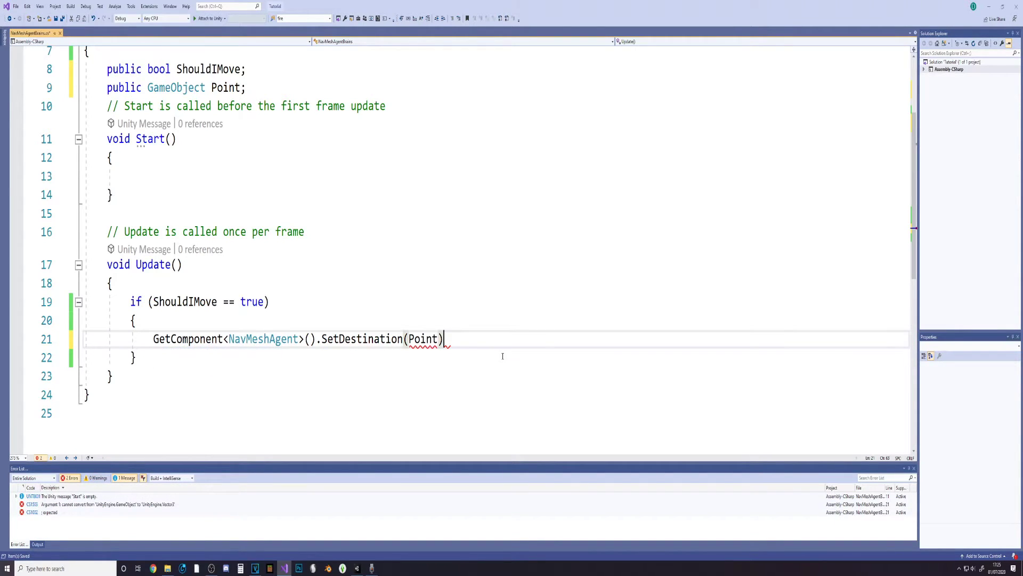
{"action": "type", "text": ";"}
{"action": "key", "text": "Left"}
{"action": "key", "text": "Left"}
{"action": "type", "text": ".t"}
{"action": "key", "text": "Tab"}
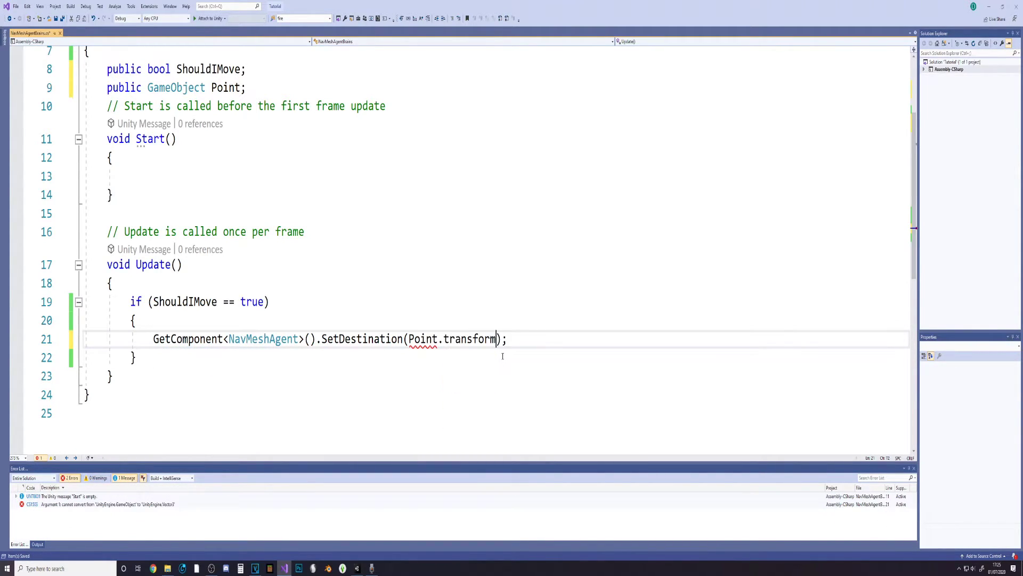
{"action": "type", "text": ".po"}
{"action": "key", "text": "Tab"}
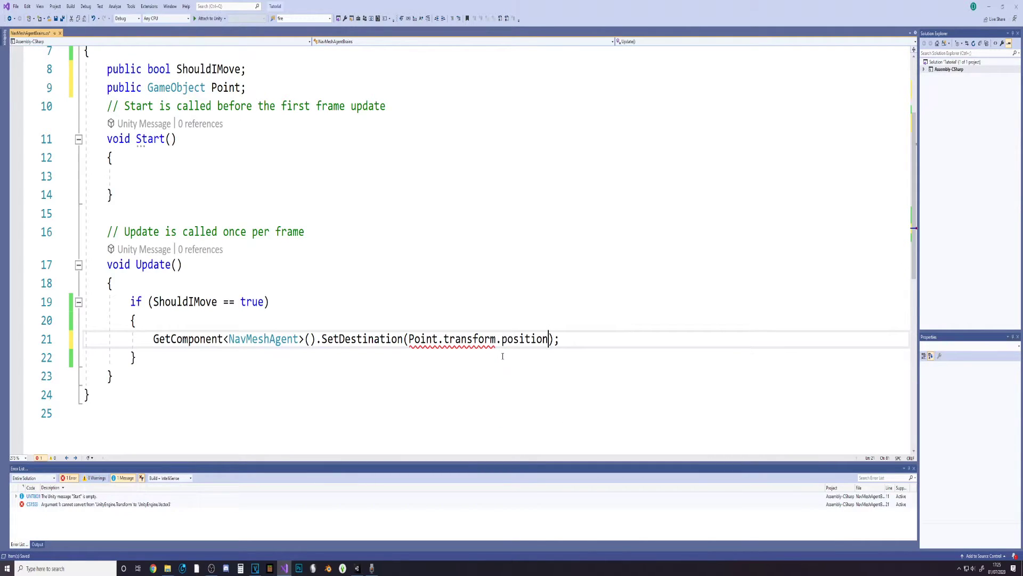
{"action": "key", "text": "Down"}
{"action": "key", "text": "Down"}
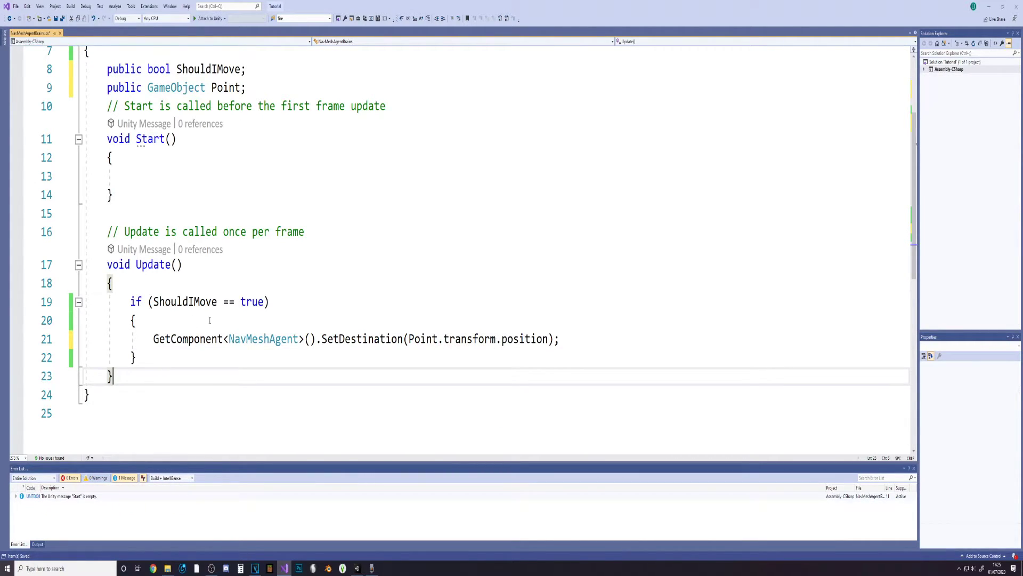
Step: Save the script and return to the Unity editor
{"action": "scroll", "coordinate": [207, 320], "scroll_direction": "up", "scroll_amount": 2}
{"action": "scroll", "coordinate": [208, 320], "scroll_direction": "down", "scroll_amount": 2}
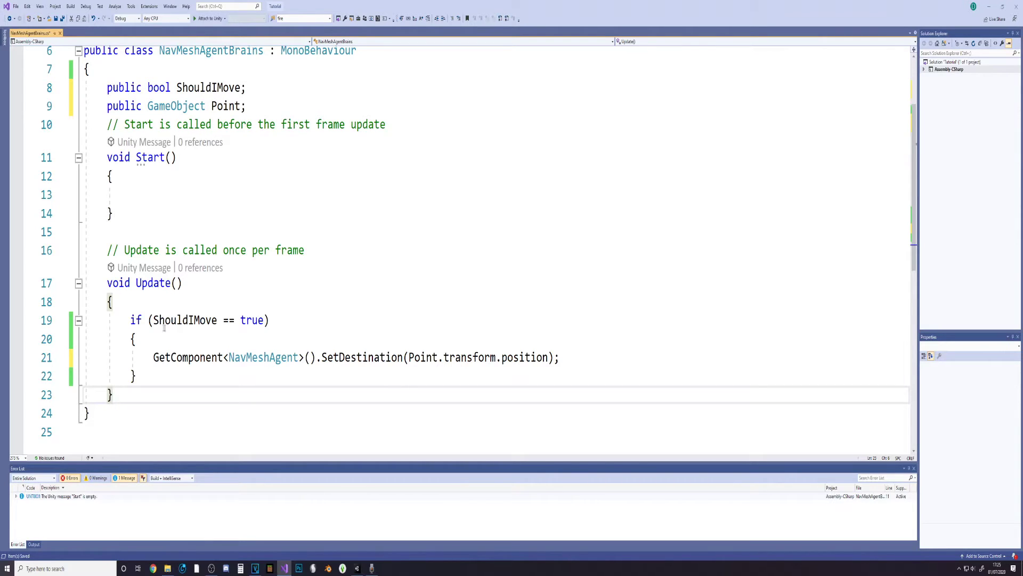
{"action": "left_click", "coordinate": [516, 203]}
{"action": "key", "text": "ctrl+s"}
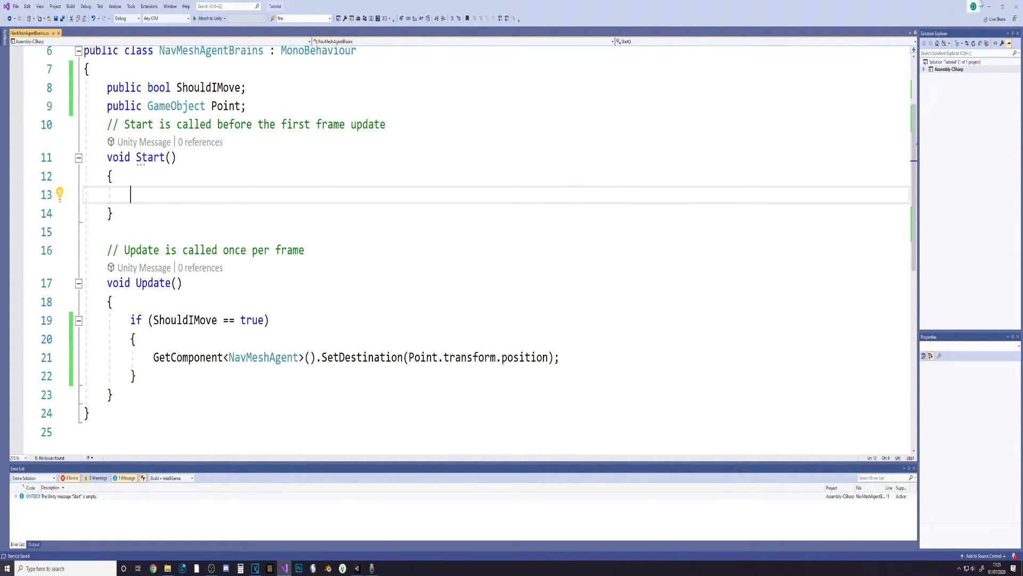
{"action": "left_click", "coordinate": [989, 3]}
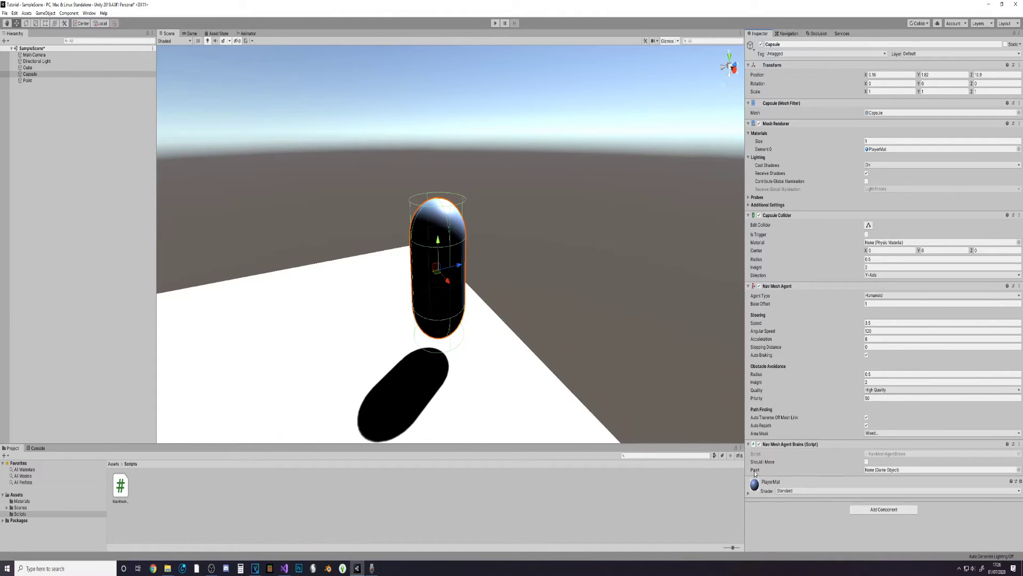
Step: Drag the Point cube from the Hierarchy into the capsule script's Point field
{"action": "mouse_move", "coordinate": [708, 398]}
{"action": "right_mouse_down", "text": "alt"}
{"action": "mouse_move", "coordinate": [540, 349]}
{"action": "mouse_move", "coordinate": [521, 353]}
{"action": "right_mouse_up", "text": "alt"}
{"action": "left_click_drag", "start_coordinate": [517, 354], "coordinate": [581, 394], "text": "alt"}
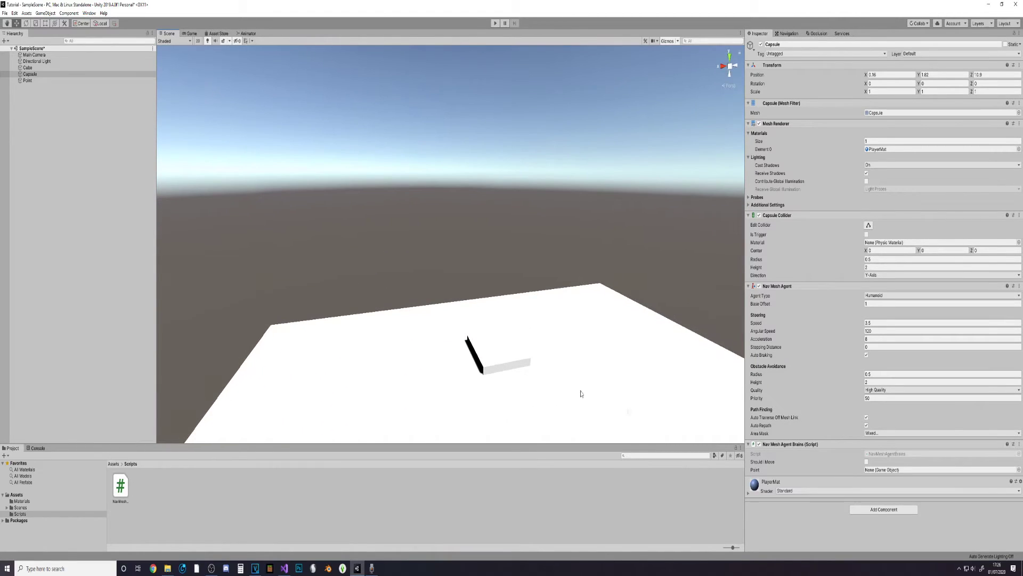
{"action": "left_click_drag", "start_coordinate": [681, 359], "coordinate": [609, 347], "text": "alt"}
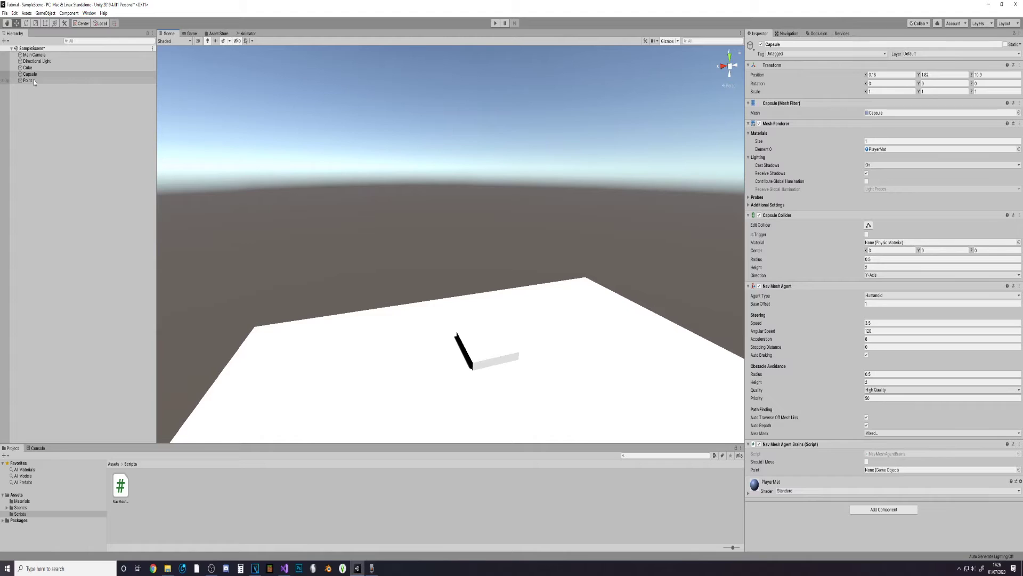
{"action": "left_click_drag", "start_coordinate": [28, 80], "coordinate": [882, 472]}
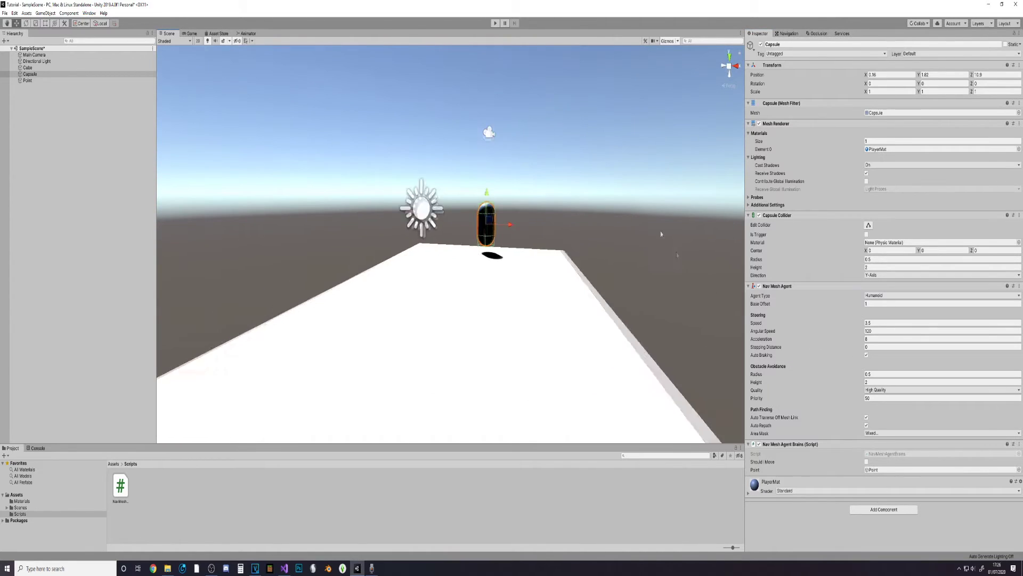
Step: Enter Play mode and select the Capsule in the Scene view
{"action": "right_click_drag", "start_coordinate": [469, 112], "coordinate": [469, 112]}
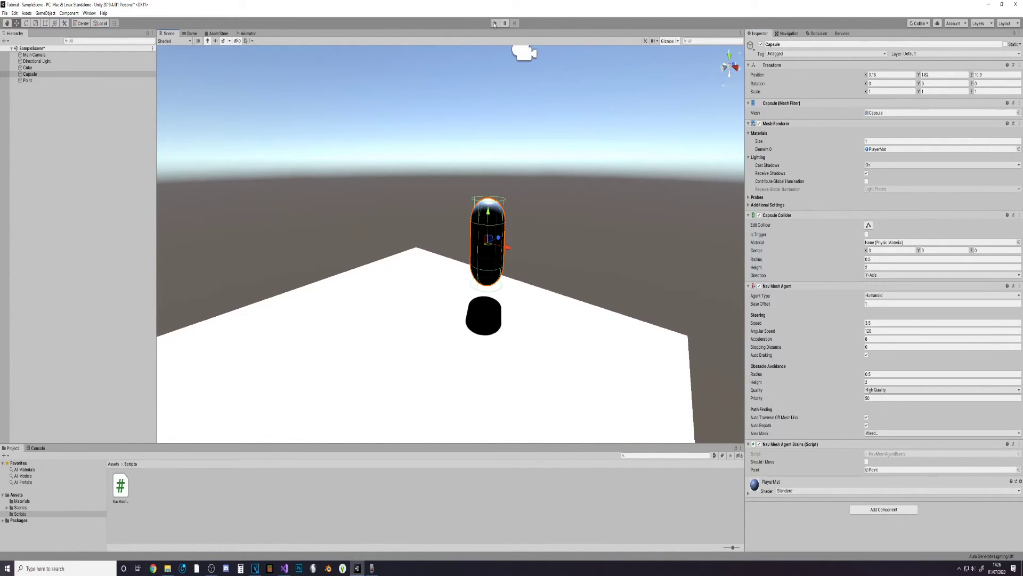
{"action": "left_click", "coordinate": [494, 24]}
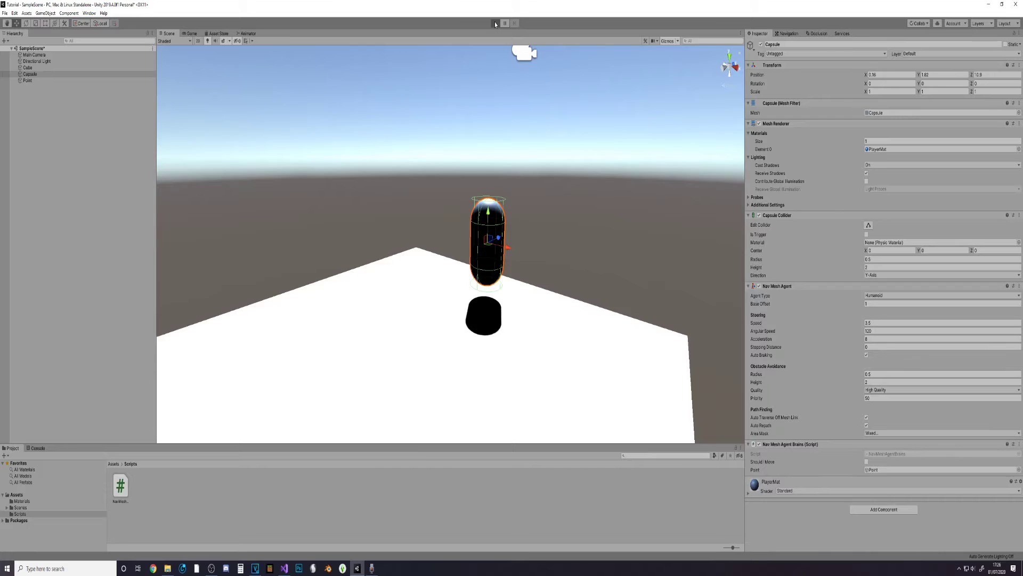
{"action": "left_click", "coordinate": [167, 33]}
{"action": "mouse_move", "coordinate": [602, 260]}
{"action": "right_mouse_down"}
{"action": "mouse_move", "coordinate": [639, 254]}
{"action": "mouse_move", "coordinate": [568, 257]}
{"action": "mouse_move", "coordinate": [501, 229]}
{"action": "mouse_move", "coordinate": [434, 229]}
{"action": "right_mouse_up"}
{"action": "left_click", "coordinate": [605, 262]}
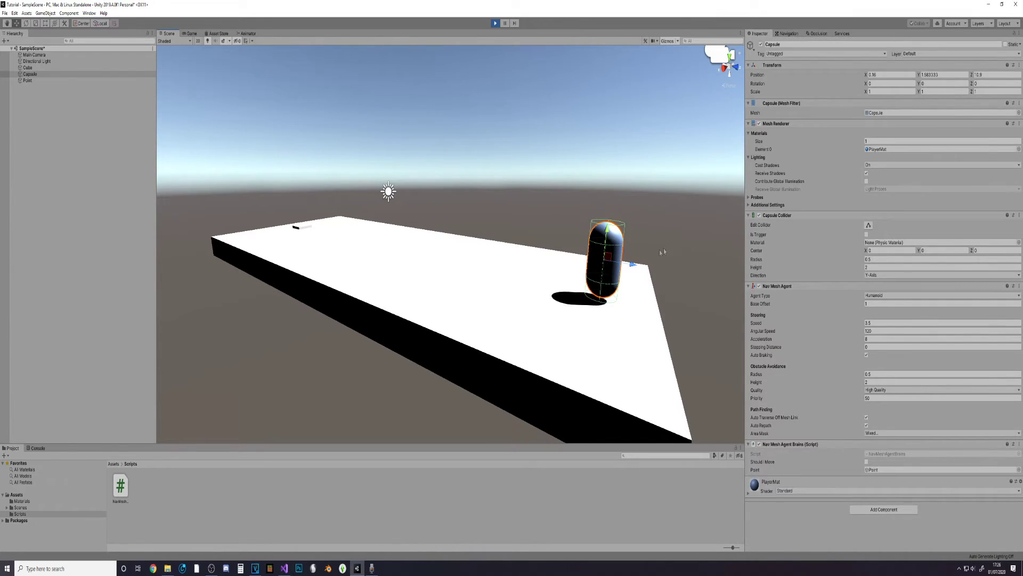
Step: Enable Should Move on the Nav Mesh Agent Brains script and follow the capsule walking to the Point
{"action": "left_click", "coordinate": [867, 462]}
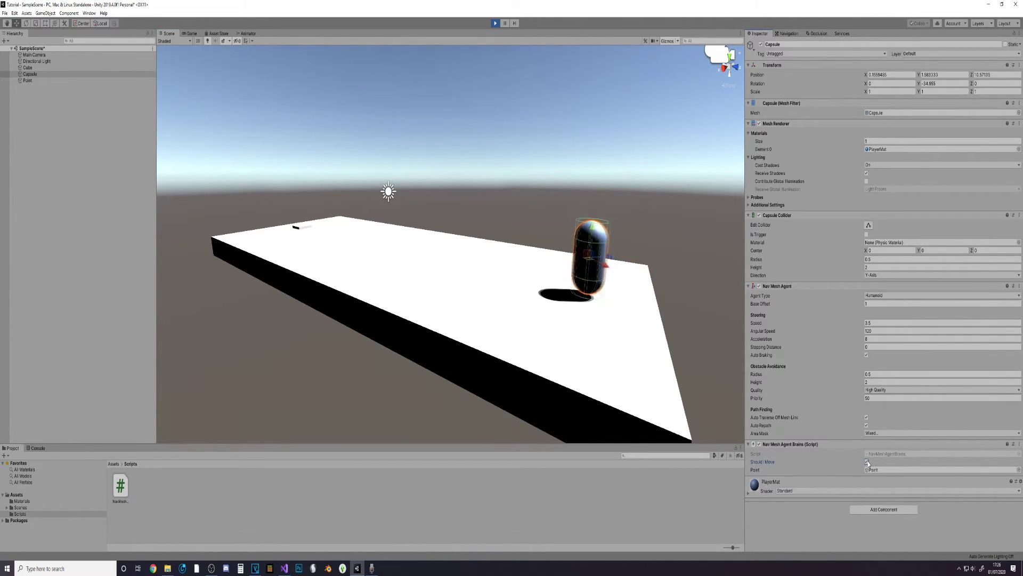
{"action": "left_click", "coordinate": [635, 215]}
{"action": "mouse_move", "coordinate": [636, 215]}
{"action": "right_mouse_down"}
{"action": "mouse_move", "coordinate": [557, 210]}
{"action": "mouse_move", "coordinate": [583, 346]}
{"action": "right_mouse_up"}
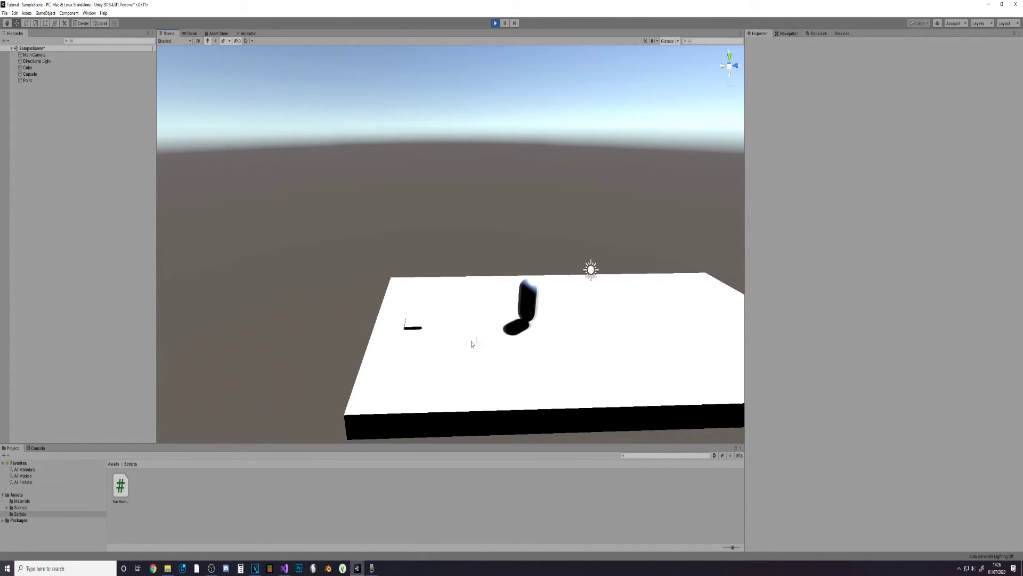
{"action": "right_click_drag", "start_coordinate": [483, 393], "coordinate": [464, 379]}
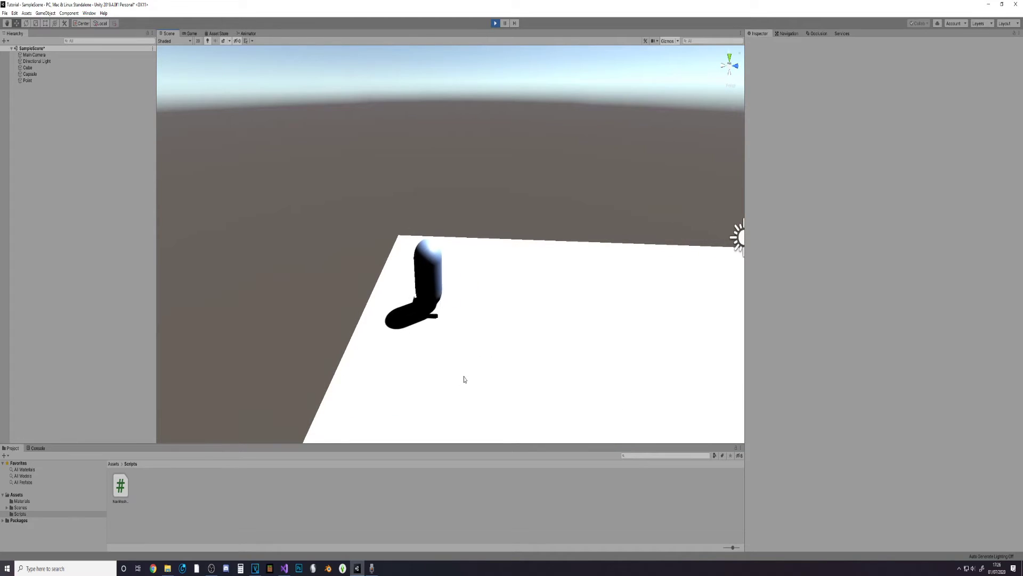
{"action": "right_click_drag", "start_coordinate": [452, 406], "coordinate": [488, 411]}
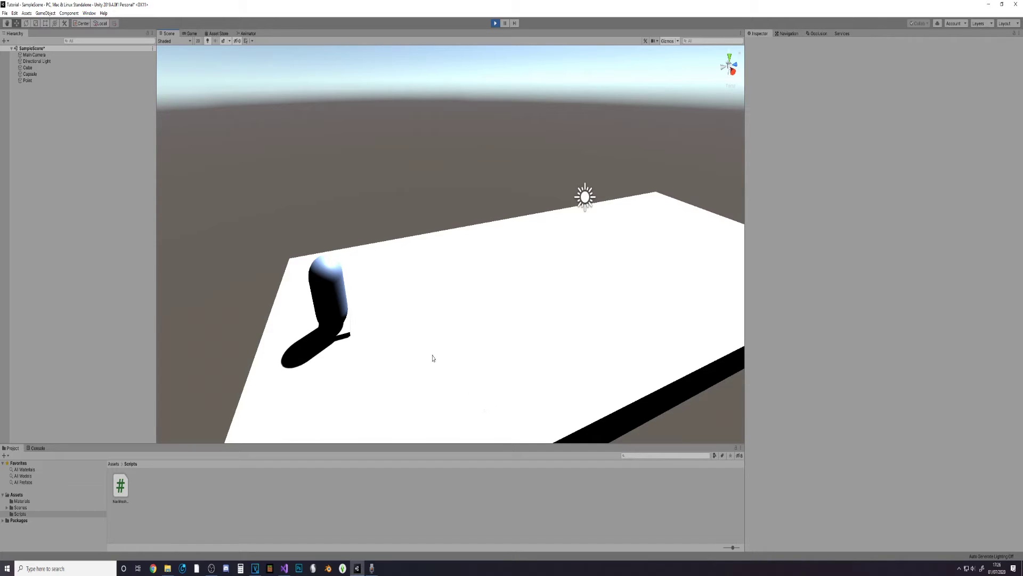
{"action": "right_click_drag", "start_coordinate": [435, 359], "coordinate": [458, 352]}
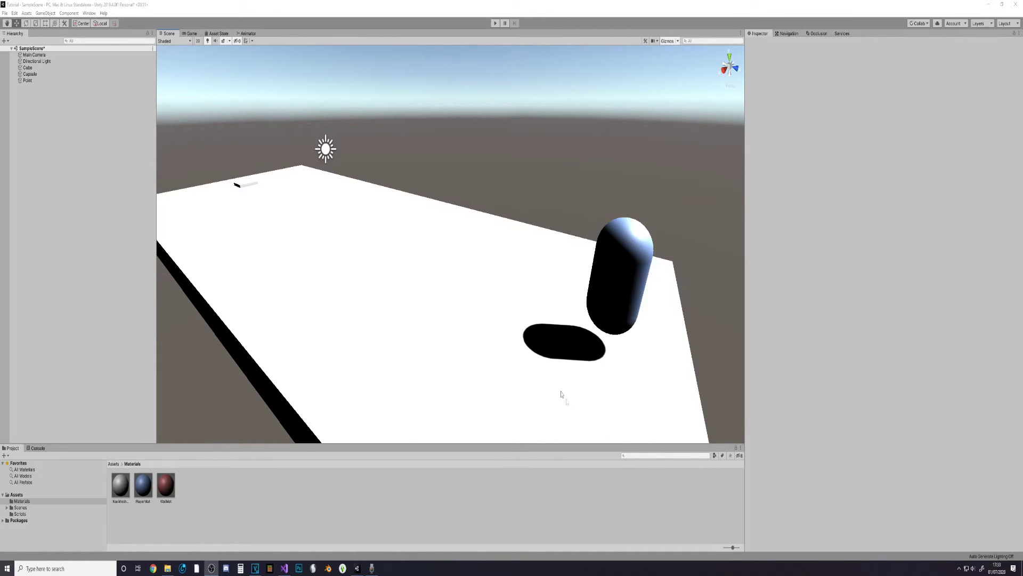
Step: Create a new 3D cube and frame it in the Scene view
{"action": "left_click", "coordinate": [48, 13]}
{"action": "mouse_move", "coordinate": [56, 40]}
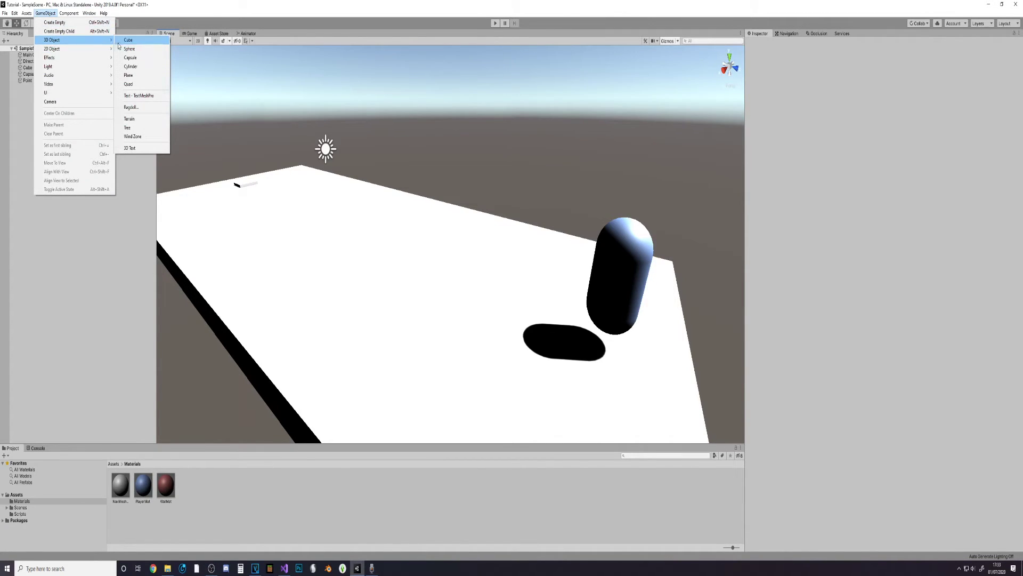
{"action": "left_click", "coordinate": [128, 40]}
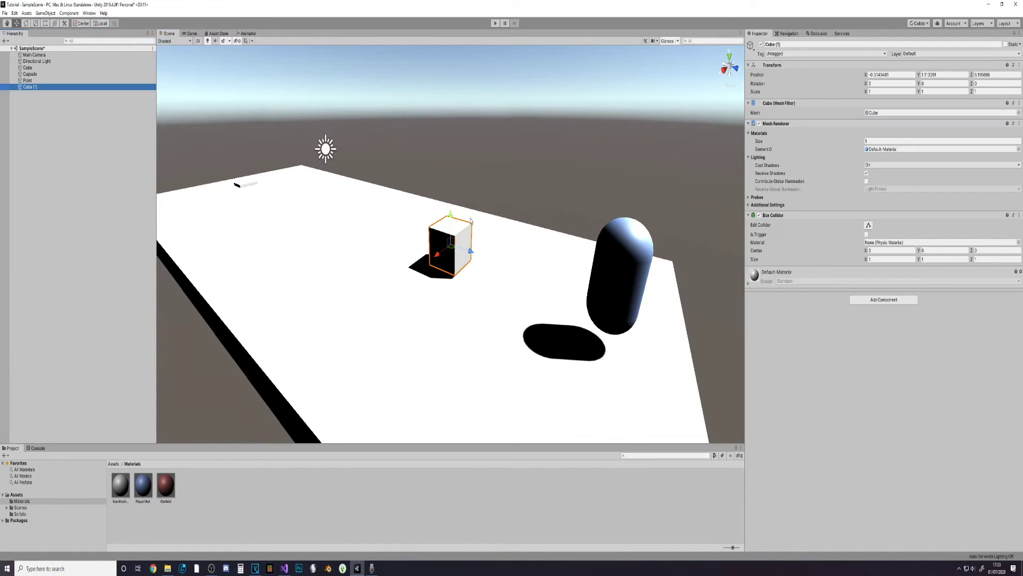
{"action": "key", "text": "f"}
{"action": "mouse_move", "coordinate": [326, 258]}
{"action": "left_mouse_down", "text": "alt"}
{"action": "mouse_move", "coordinate": [447, 258]}
{"action": "mouse_move", "coordinate": [434, 164]}
{"action": "left_mouse_up", "text": "alt"}
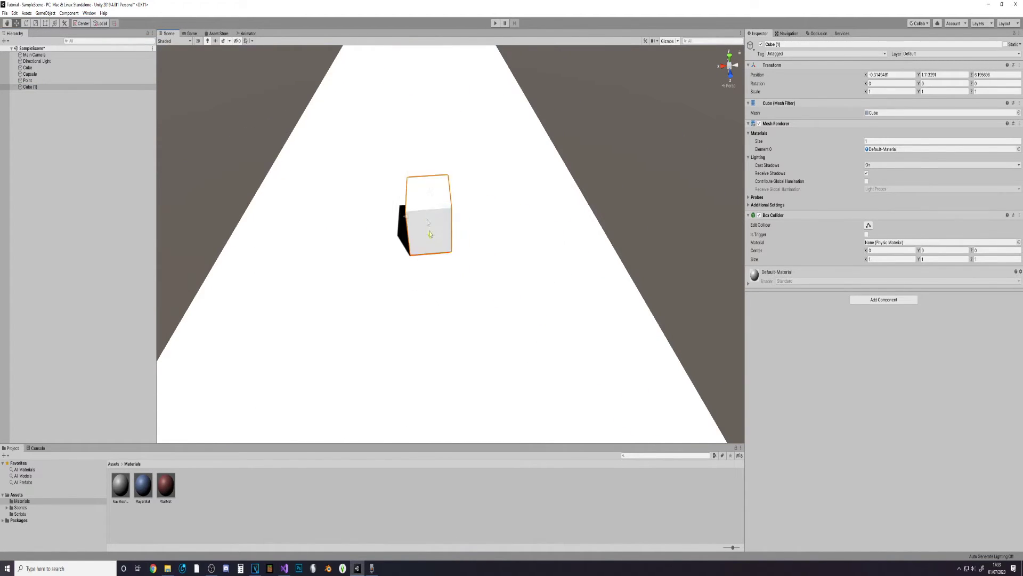
Step: Scale the cube to X 8 and Y about 1.43, sliding it into place as a wall
{"action": "left_click", "coordinate": [35, 23]}
{"action": "left_click_drag", "start_coordinate": [406, 196], "coordinate": [230, 167]}
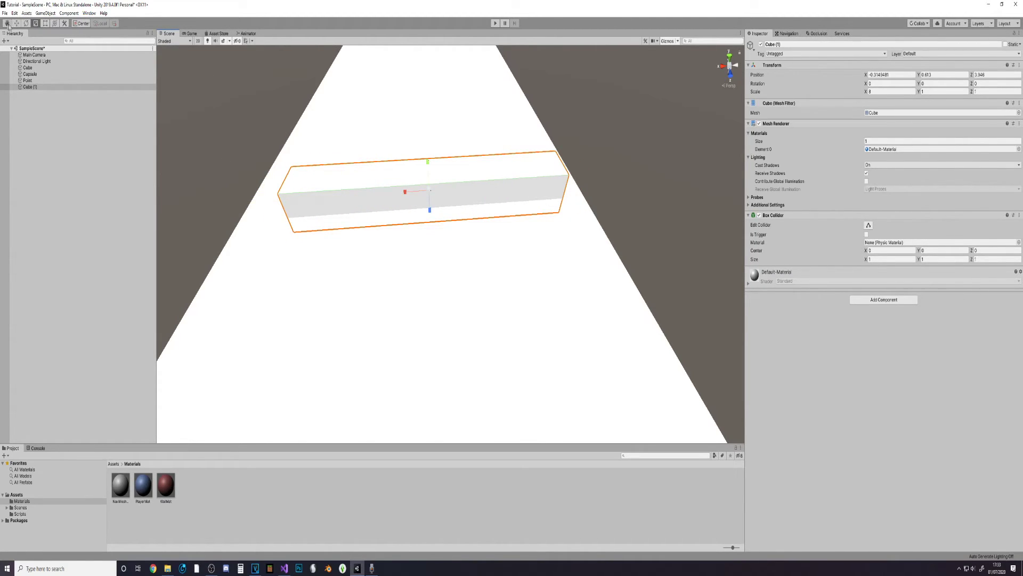
{"action": "key", "text": "w"}
{"action": "mouse_move", "coordinate": [404, 197]}
{"action": "left_mouse_down"}
{"action": "mouse_move", "coordinate": [431, 195]}
{"action": "mouse_move", "coordinate": [459, 160]}
{"action": "left_mouse_up"}
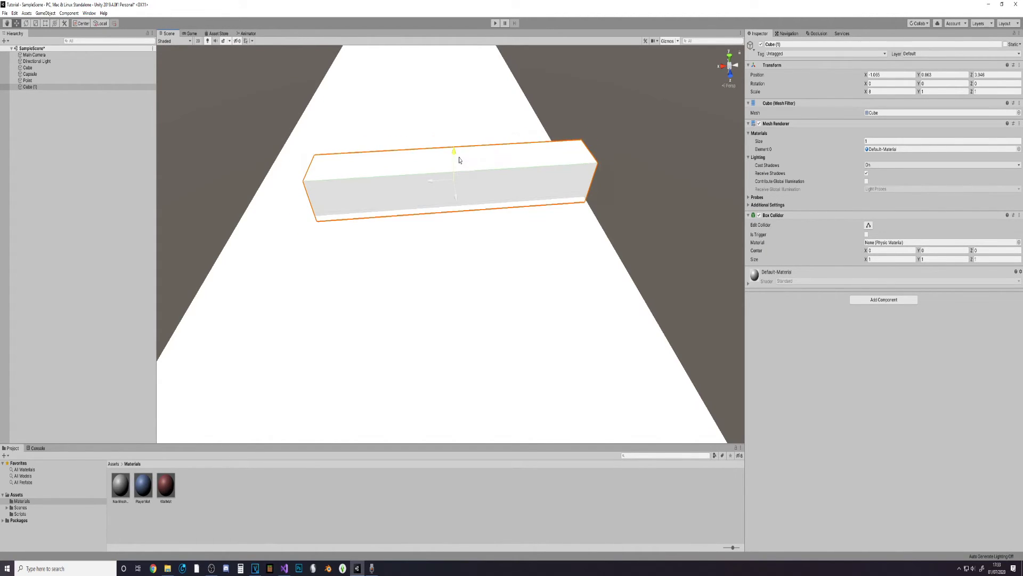
{"action": "left_click", "coordinate": [35, 23]}
{"action": "left_click_drag", "start_coordinate": [453, 155], "coordinate": [457, 145]}
{"action": "scroll", "coordinate": [597, 197], "scroll_direction": "up", "scroll_amount": 3}
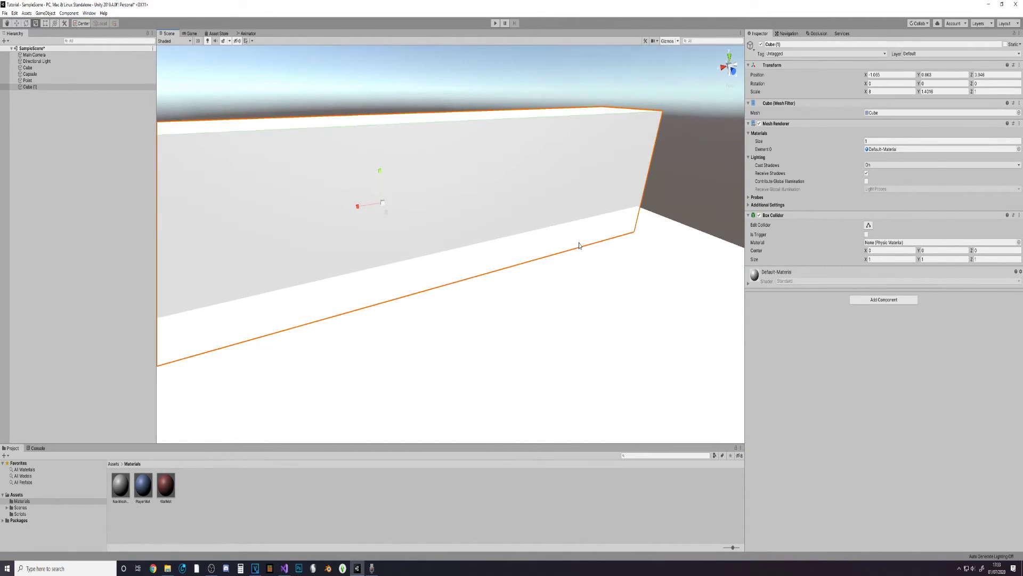
{"action": "left_click_drag", "start_coordinate": [549, 288], "coordinate": [617, 239], "text": "alt"}
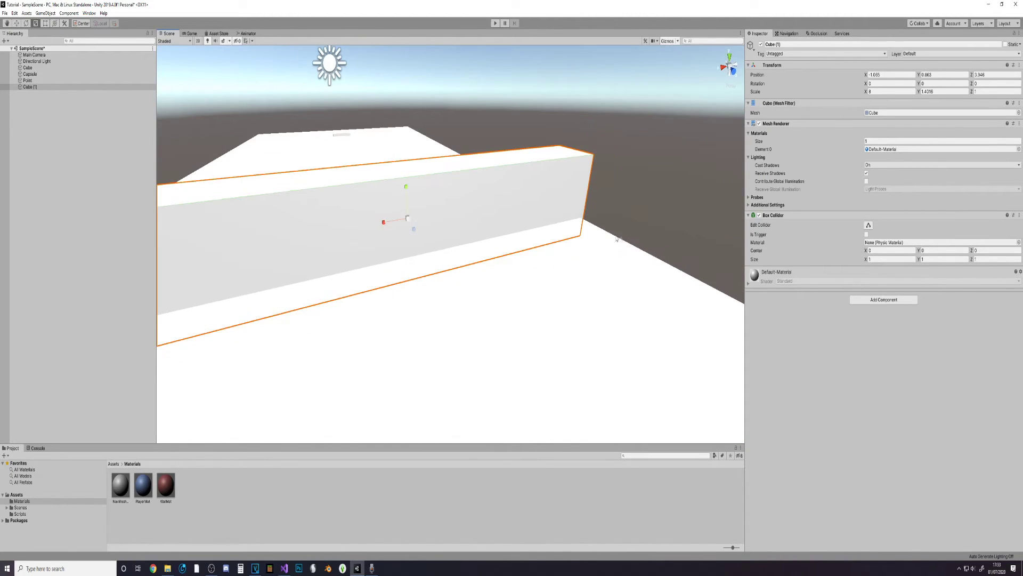
{"action": "left_click", "coordinate": [864, 301]}
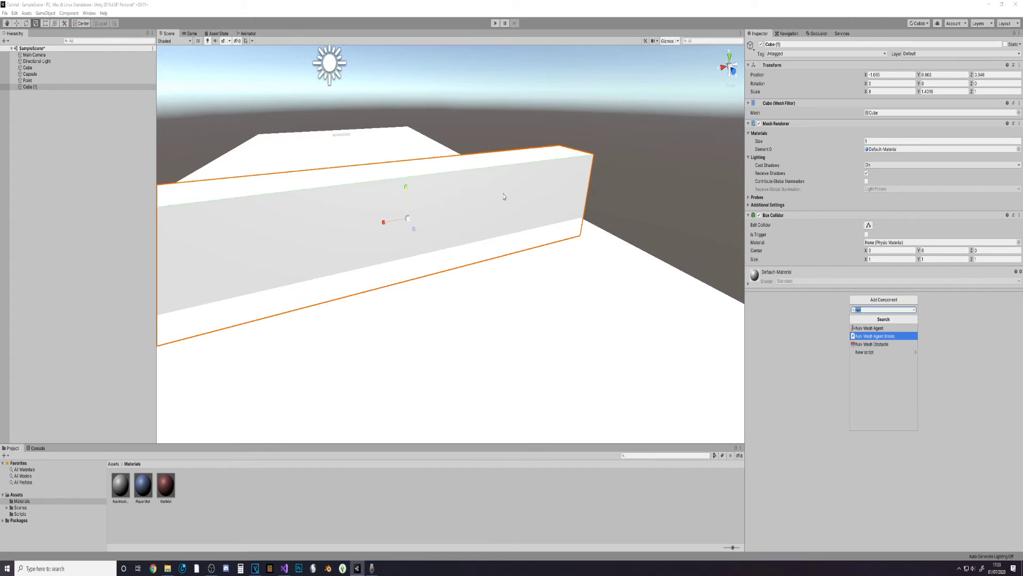
Step: Add a Nav Mesh Obstacle component to the wall with Carve enabled
{"action": "left_click", "coordinate": [868, 344]}
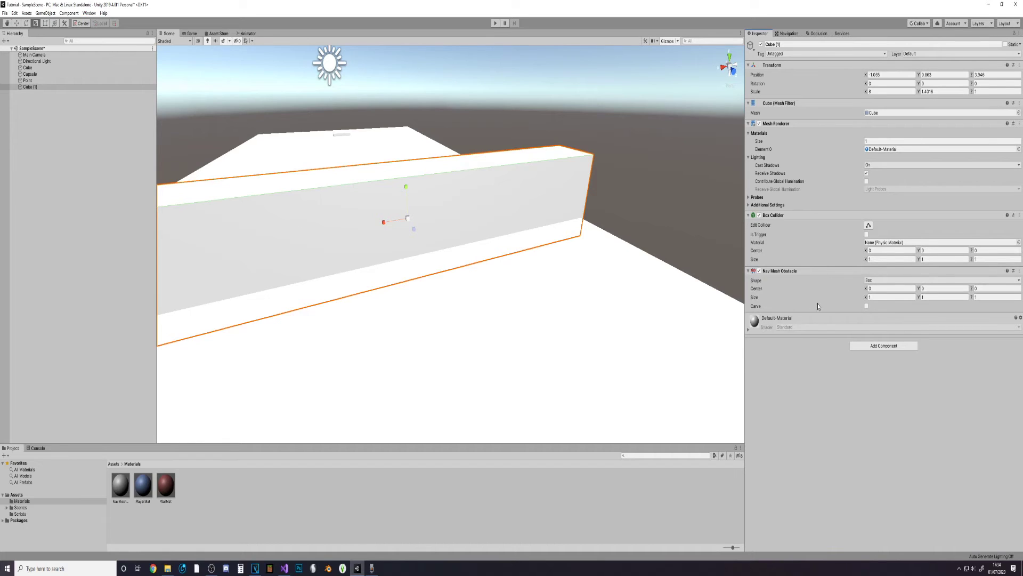
{"action": "left_click_drag", "start_coordinate": [373, 223], "coordinate": [544, 235], "text": "alt"}
{"action": "left_click", "coordinate": [867, 306]}
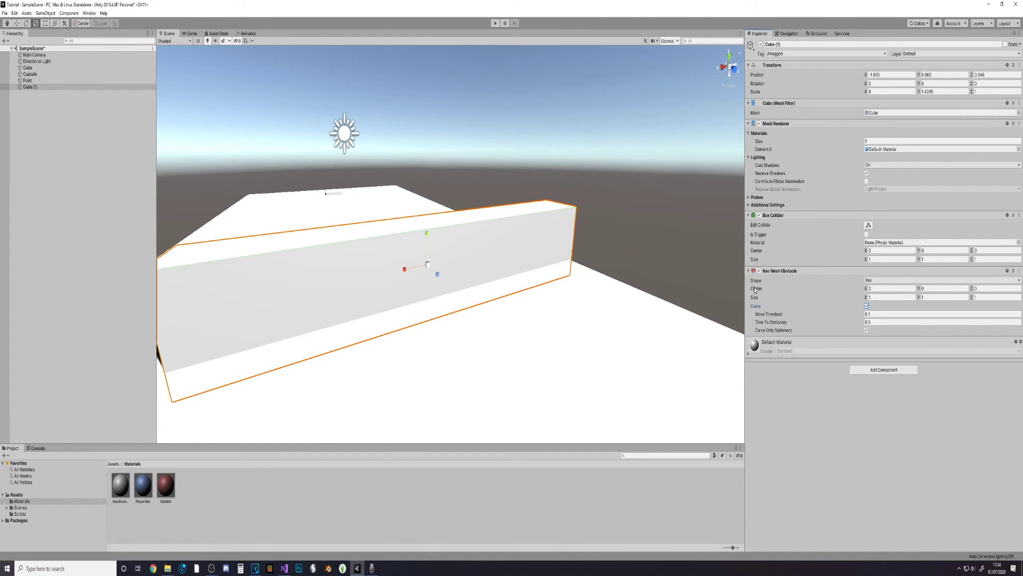
{"action": "left_click_drag", "start_coordinate": [437, 269], "coordinate": [474, 281], "text": "alt"}
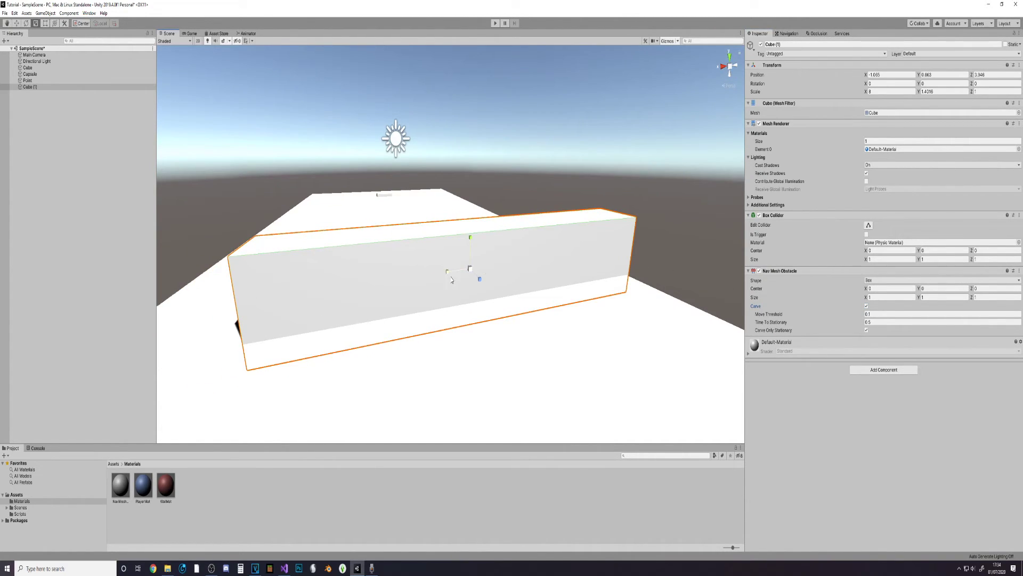
Step: Apply the red WallMat material to the wall and collapse the Nav Mesh Obstacle component
{"action": "scroll", "coordinate": [474, 281], "scroll_direction": "down", "scroll_amount": 3}
{"action": "scroll", "coordinate": [474, 277], "scroll_direction": "down", "scroll_amount": 2}
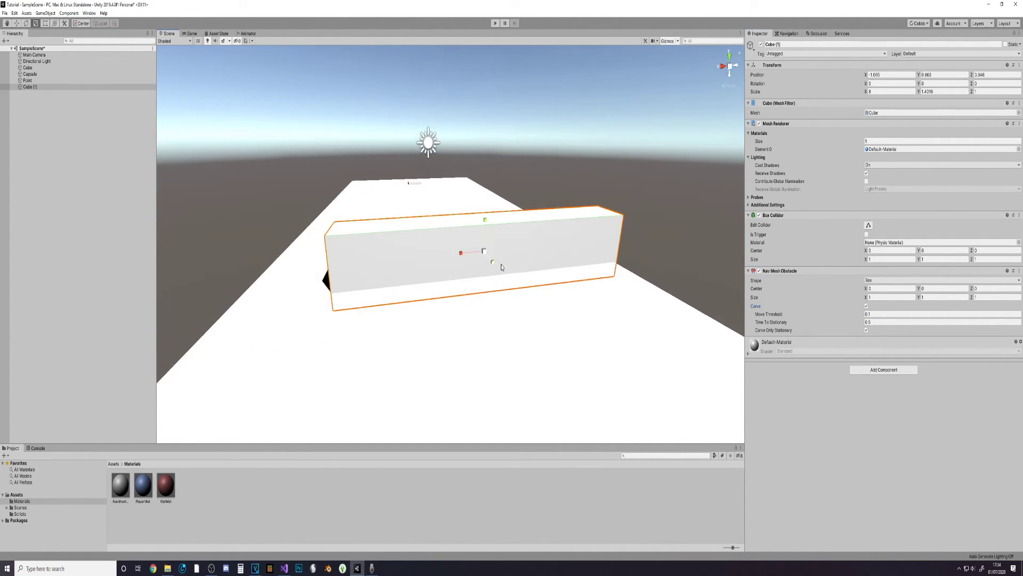
{"action": "left_click_drag", "start_coordinate": [166, 485], "coordinate": [454, 221]}
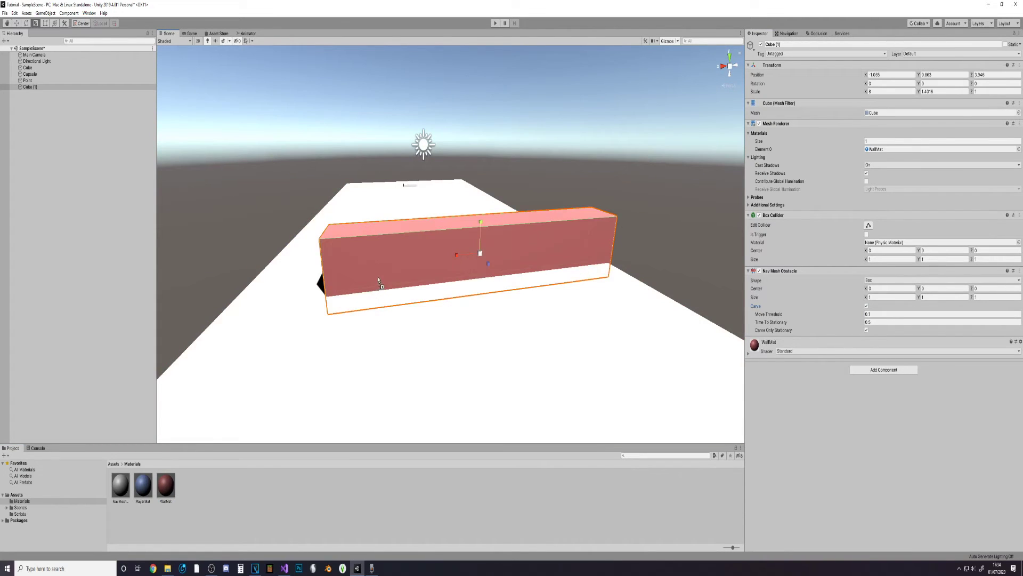
{"action": "left_click", "coordinate": [759, 271]}
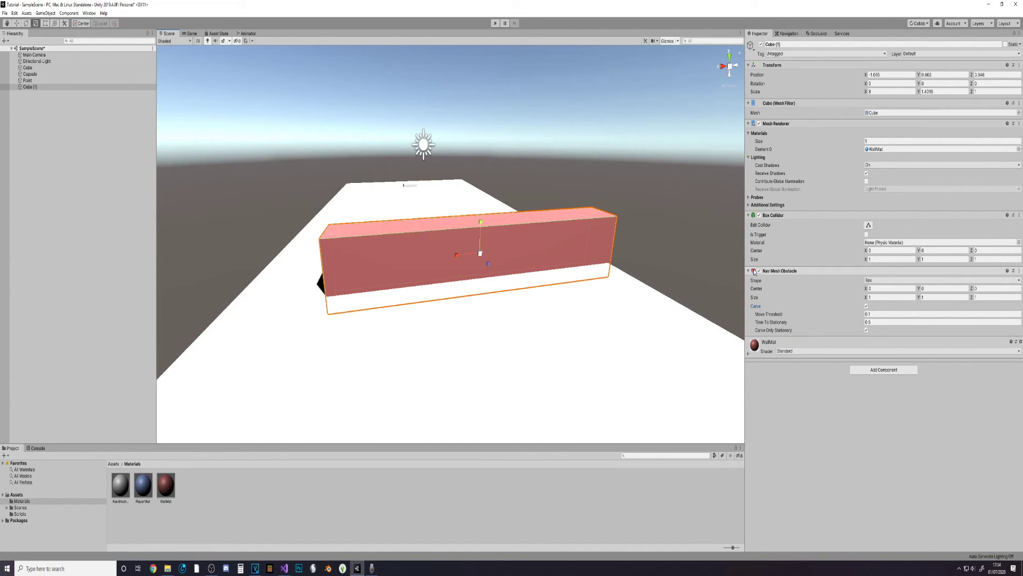
{"action": "left_click", "coordinate": [748, 271]}
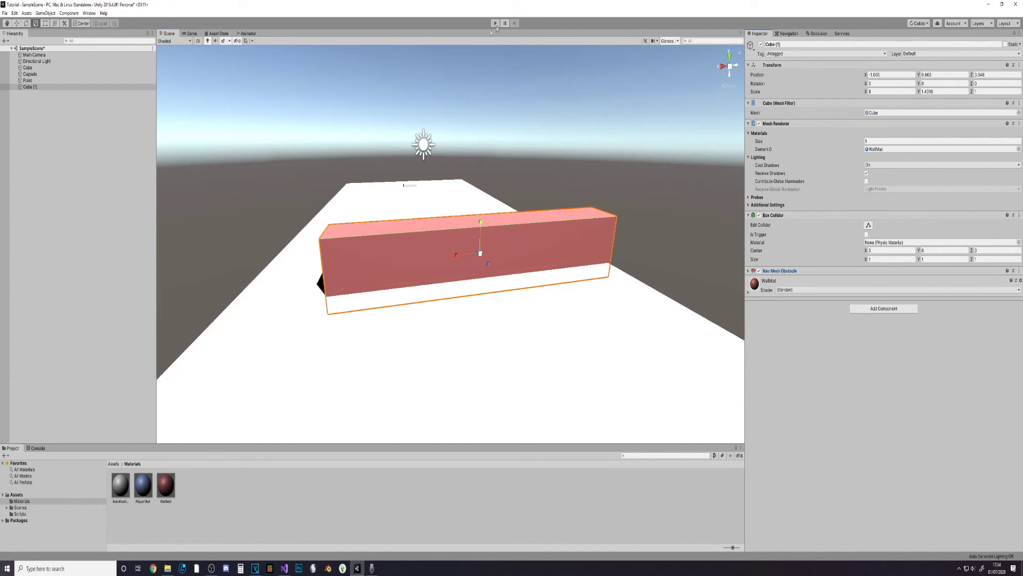
Step: Run the scene in Play mode briefly, then stop it
{"action": "scroll", "coordinate": [460, 241], "scroll_direction": "down", "scroll_amount": 3}
{"action": "left_click", "coordinate": [495, 23]}
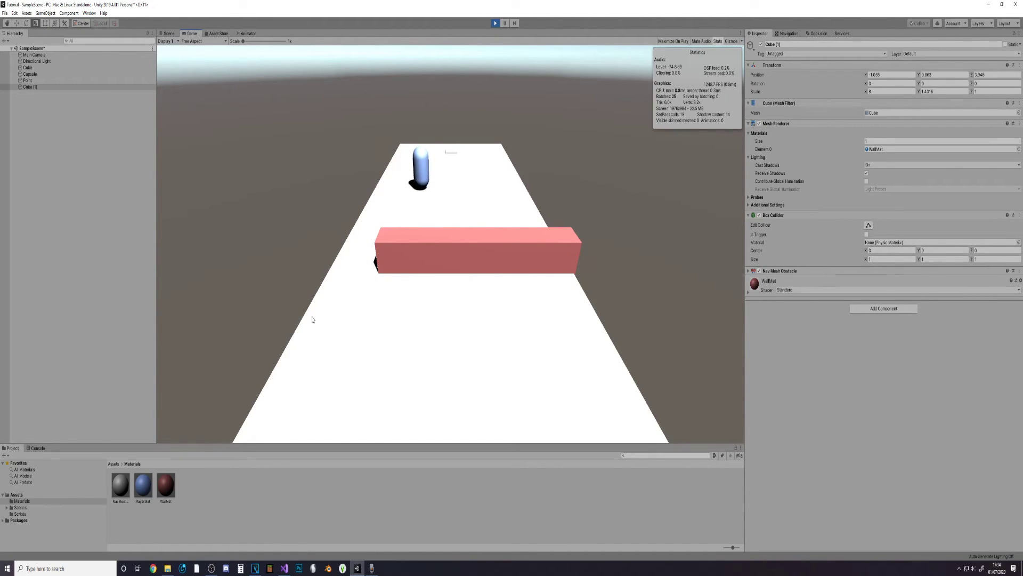
{"action": "left_click", "coordinate": [495, 23]}
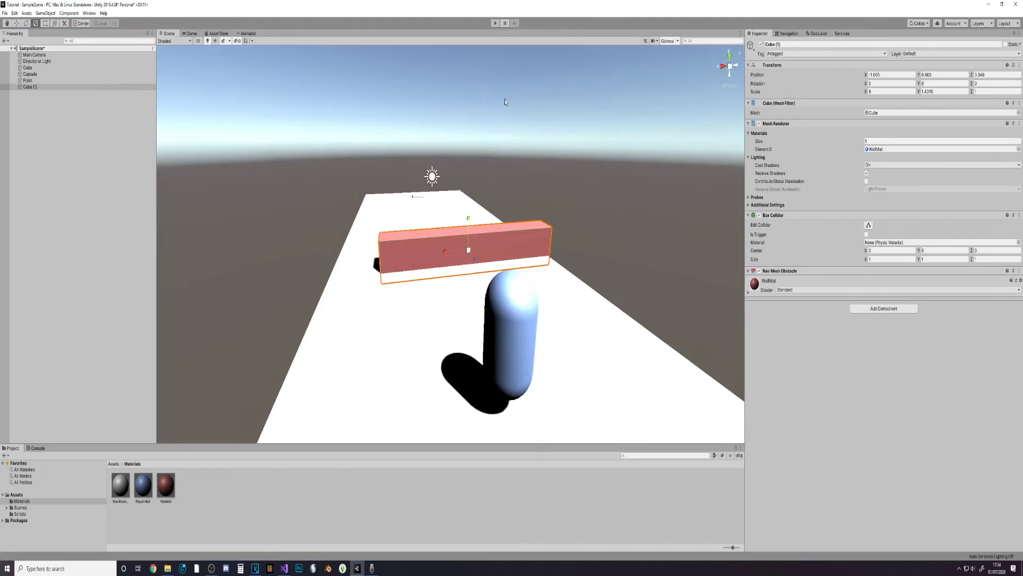
{"action": "mouse_move", "coordinate": [466, 283]}
{"action": "left_mouse_down", "text": "alt"}
{"action": "mouse_move", "coordinate": [413, 178]}
{"action": "mouse_move", "coordinate": [357, 229]}
{"action": "mouse_move", "coordinate": [378, 168]}
{"action": "mouse_move", "coordinate": [367, 251]}
{"action": "left_mouse_up", "text": "alt"}
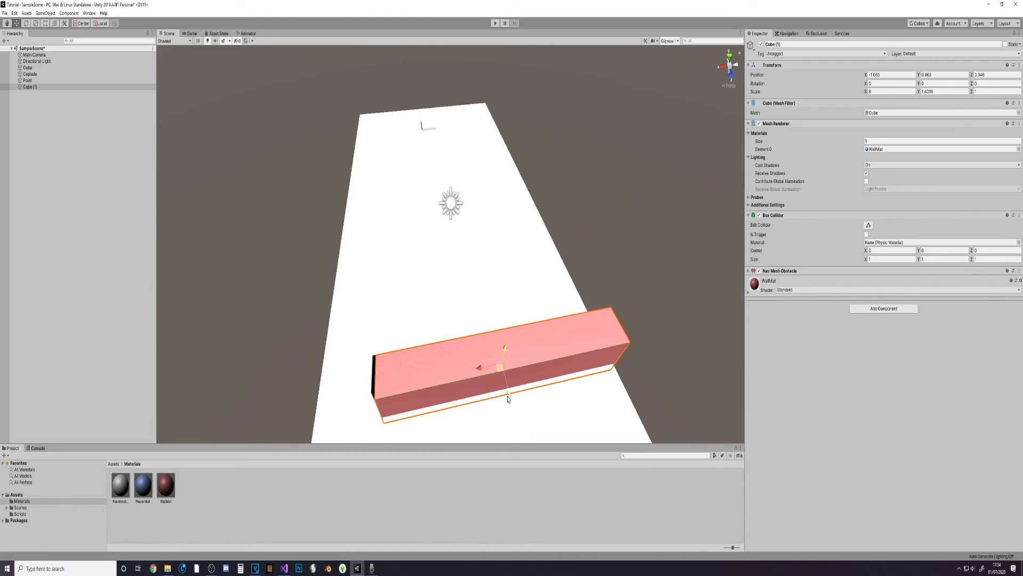
Step: Duplicate the red wall and place the copy further up the platform, offset left
{"action": "left_click_drag", "start_coordinate": [509, 394], "coordinate": [462, 291]}
{"action": "key", "text": "ctrl+z"}
{"action": "key", "text": "ctrl+d"}
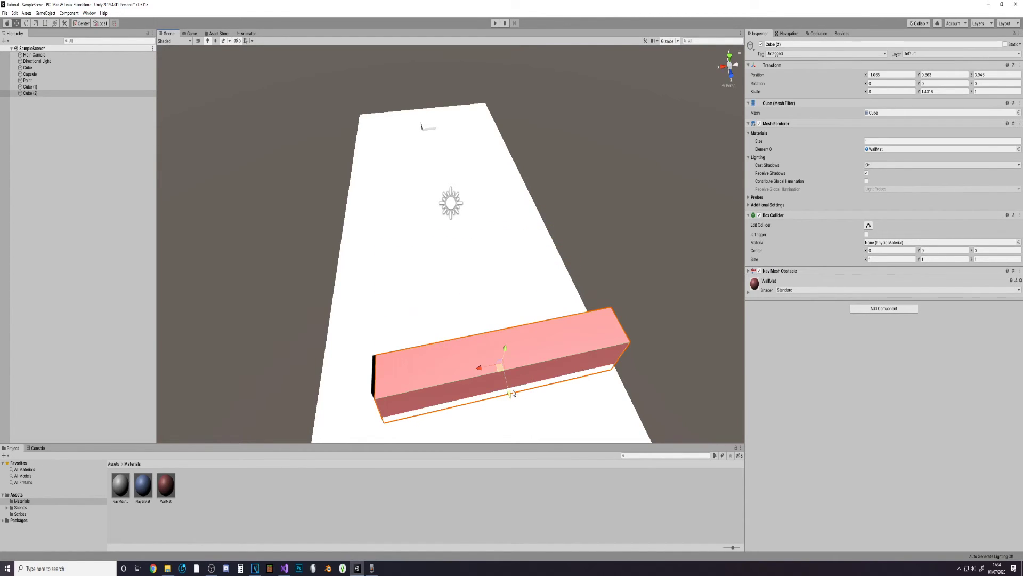
{"action": "mouse_move", "coordinate": [509, 394]}
{"action": "left_mouse_down"}
{"action": "mouse_move", "coordinate": [479, 268]}
{"action": "mouse_move", "coordinate": [339, 269]}
{"action": "left_mouse_up"}
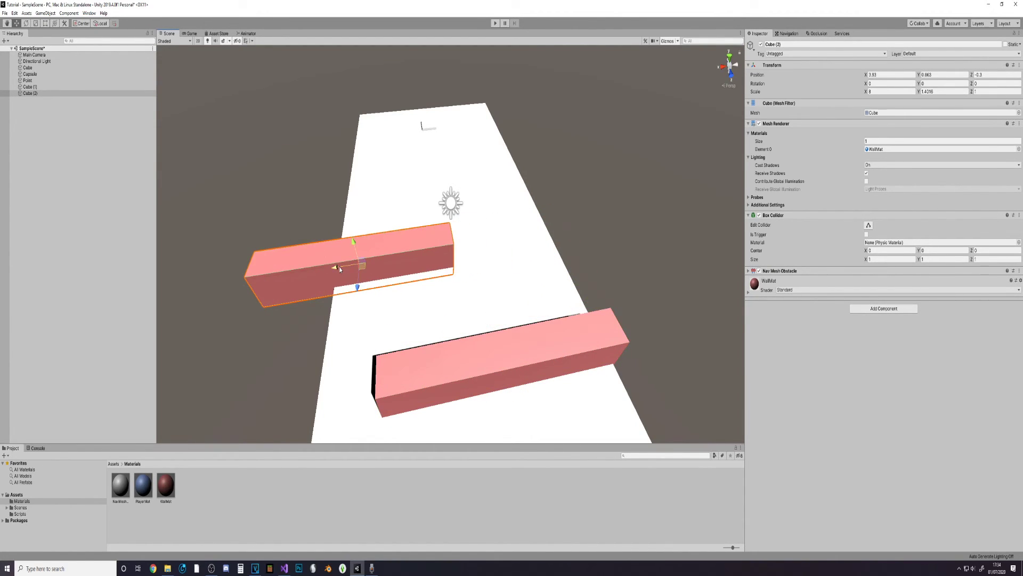
{"action": "left_click", "coordinate": [494, 24]}
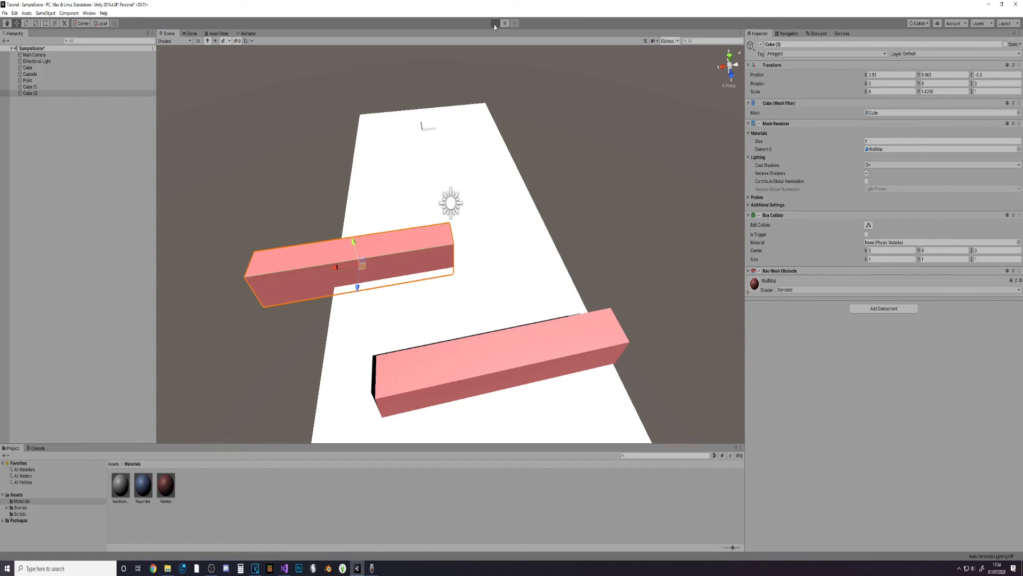